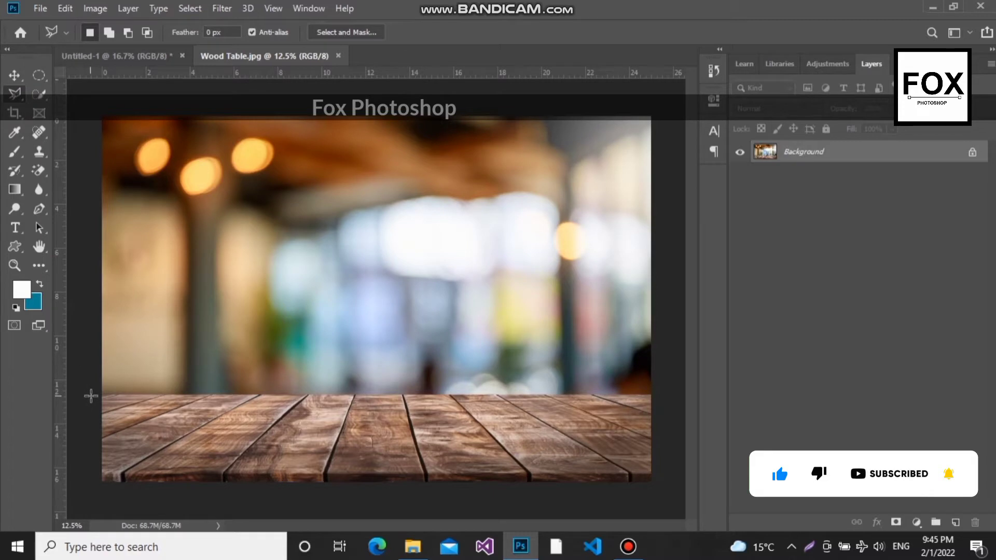
Step: Outline the wooden tabletop in Wood Table.jpg with the Polygonal Lasso and copy it to a new layer
{"action": "left_click", "coordinate": [92, 393]}
{"action": "left_click", "coordinate": [306, 394]}
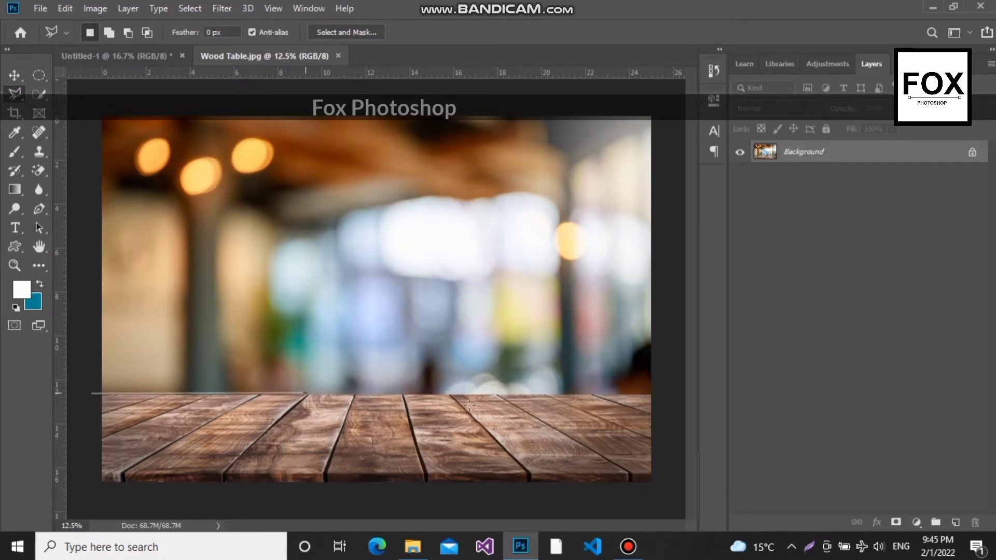
{"action": "left_click", "coordinate": [665, 394]}
{"action": "left_click", "coordinate": [670, 499]}
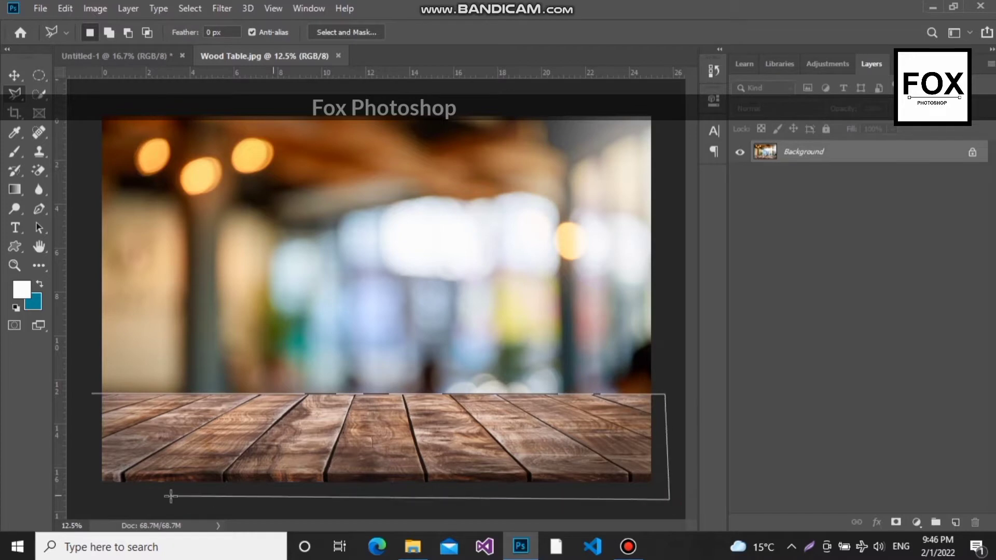
{"action": "left_click", "coordinate": [79, 499]}
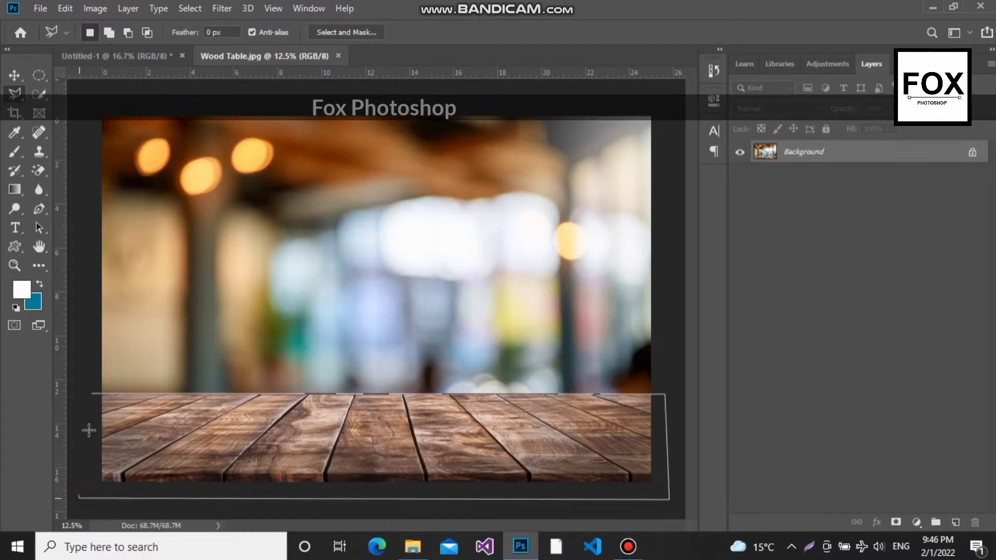
{"action": "left_click", "coordinate": [93, 395]}
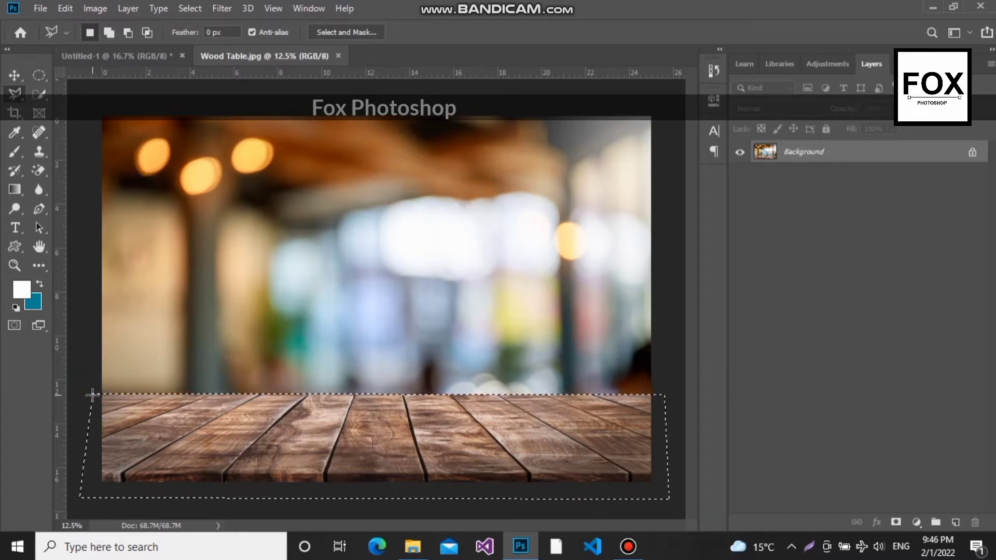
{"action": "key", "text": "ctrl+j"}
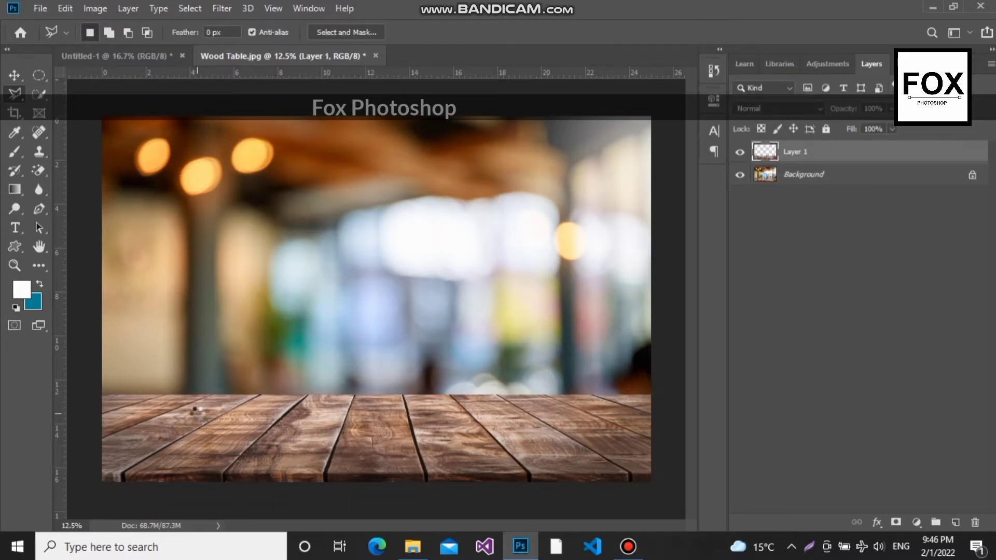
Step: Paste the tabletop into the Untitled-1 document, scale it to about 61%, and position it along the canvas's lower edge
{"action": "left_click", "coordinate": [157, 61]}
{"action": "key", "text": "ctrl+v"}
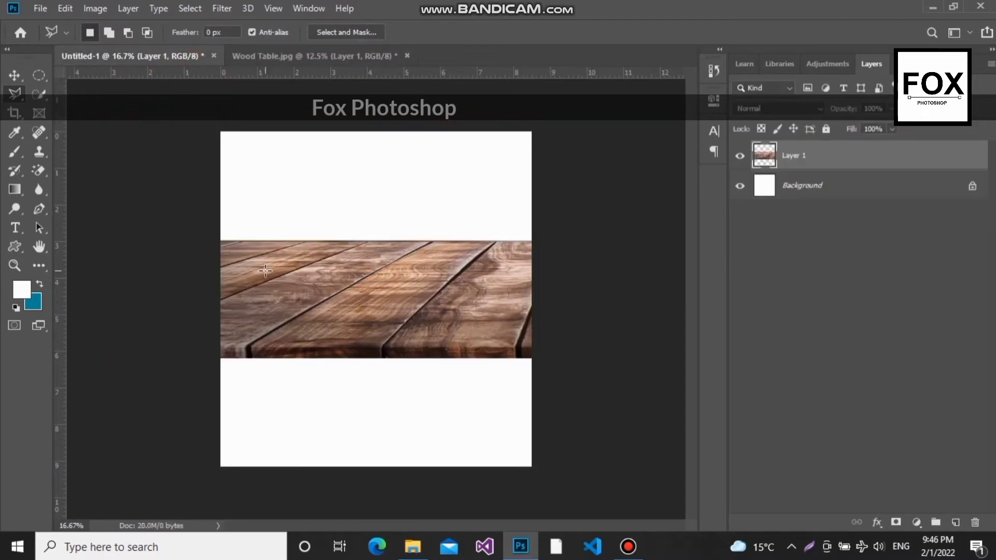
{"action": "key", "text": "ctrl+t"}
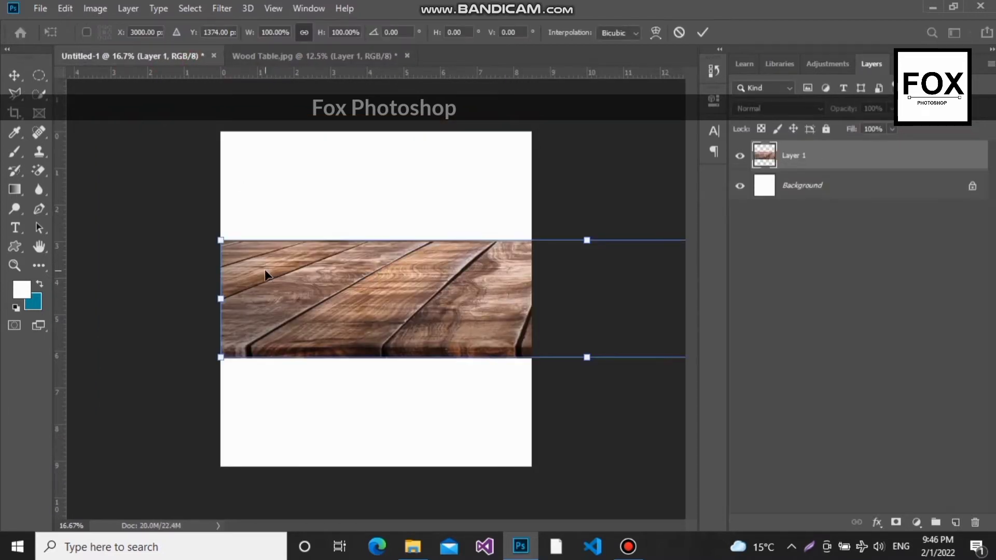
{"action": "left_click_drag", "start_coordinate": [502, 352], "coordinate": [429, 378]}
{"action": "mouse_move", "coordinate": [444, 344]}
{"action": "left_mouse_down"}
{"action": "mouse_move", "coordinate": [403, 405]}
{"action": "mouse_move", "coordinate": [409, 435]}
{"action": "mouse_move", "coordinate": [390, 409]}
{"action": "left_mouse_up"}
{"action": "key", "text": "Return"}
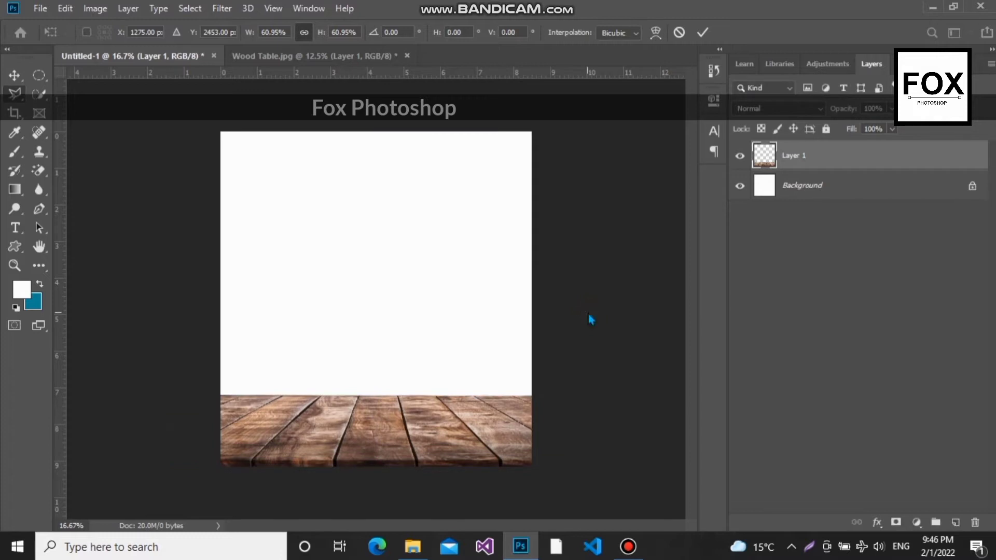
{"action": "key", "text": "l"}
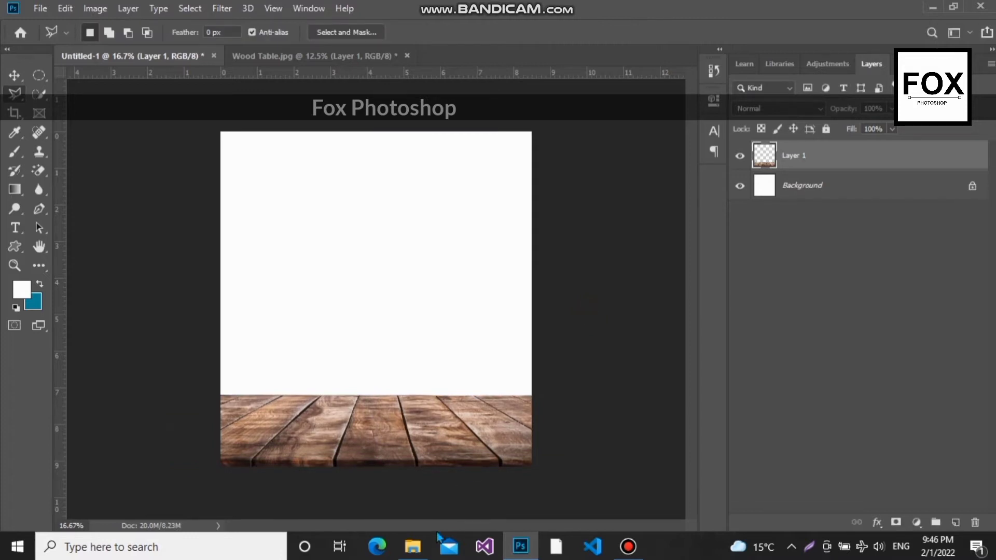
Step: Place the smoke-2437886 image from the image folder into the Untitled-1 document
{"action": "left_click", "coordinate": [425, 547]}
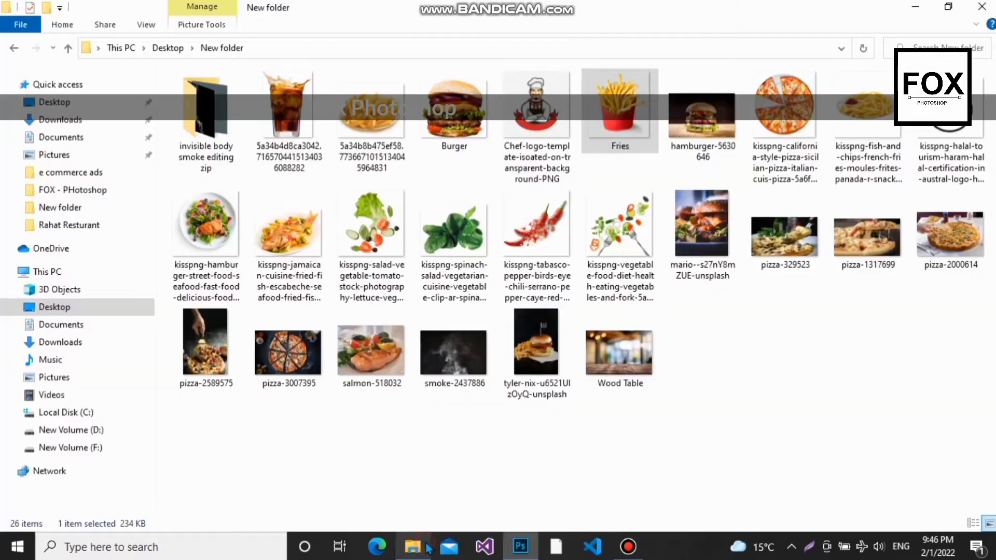
{"action": "left_click", "coordinate": [454, 368]}
{"action": "left_click_drag", "start_coordinate": [455, 368], "coordinate": [425, 384]}
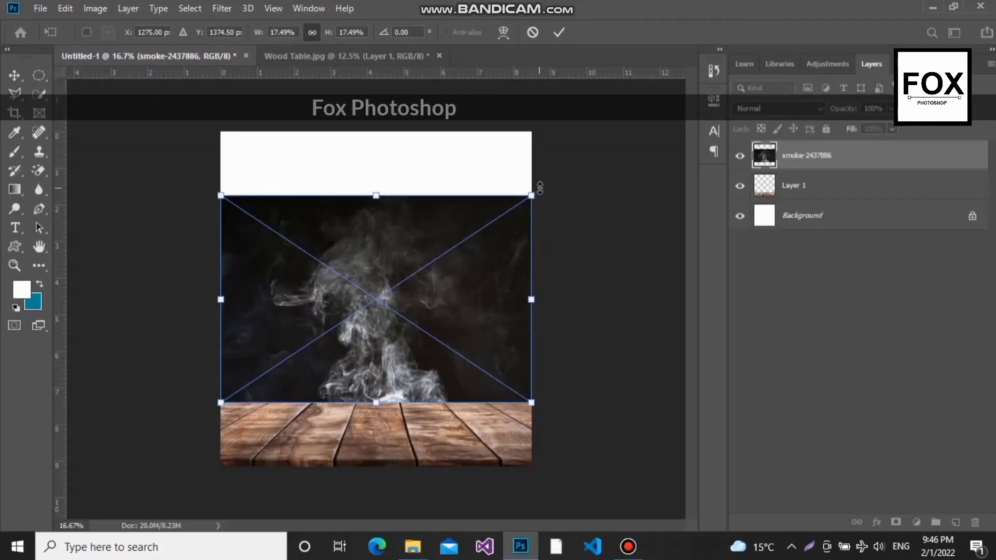
Step: Rotate the smoke image about 180°, scale it to about 23.6% to cover the area above the table, and move its layer below Layer 1
{"action": "left_click_drag", "start_coordinate": [548, 188], "coordinate": [236, 392]}
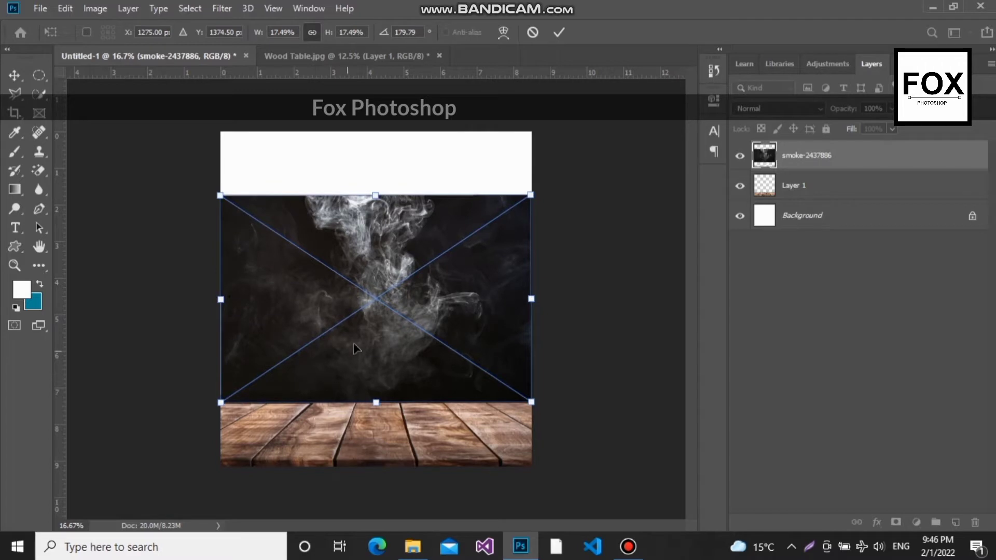
{"action": "left_click_drag", "start_coordinate": [357, 328], "coordinate": [357, 262]}
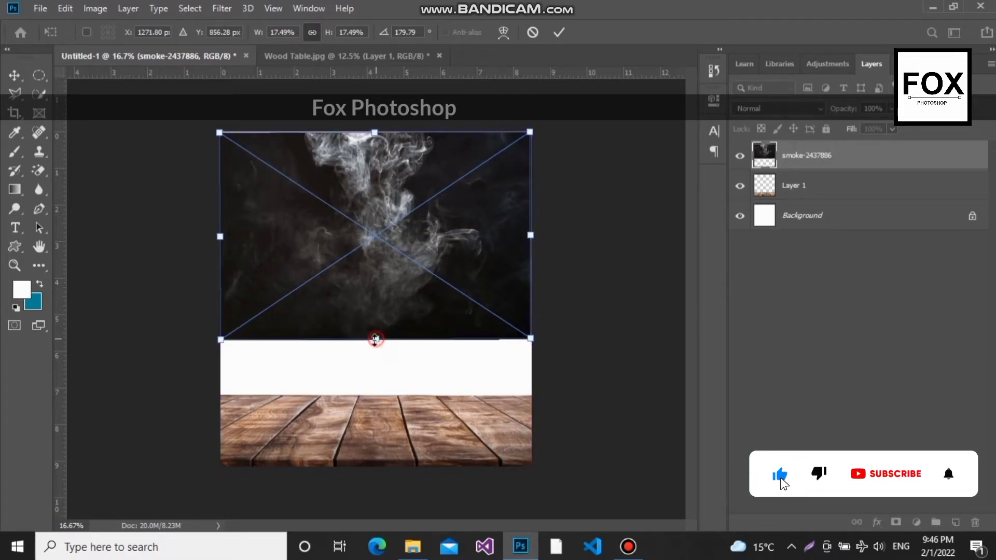
{"action": "left_click_drag", "start_coordinate": [376, 338], "coordinate": [376, 412]}
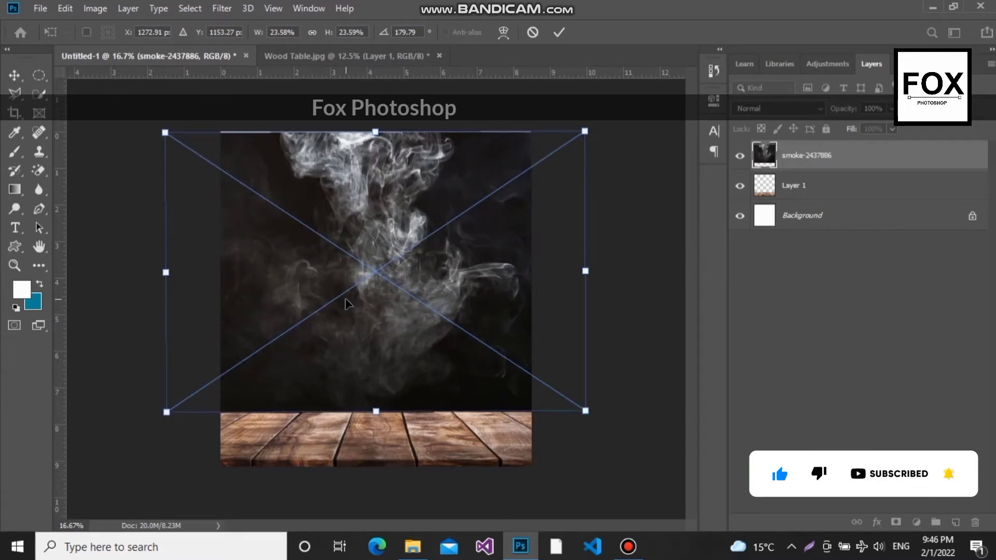
{"action": "left_click_drag", "start_coordinate": [346, 303], "coordinate": [349, 288]}
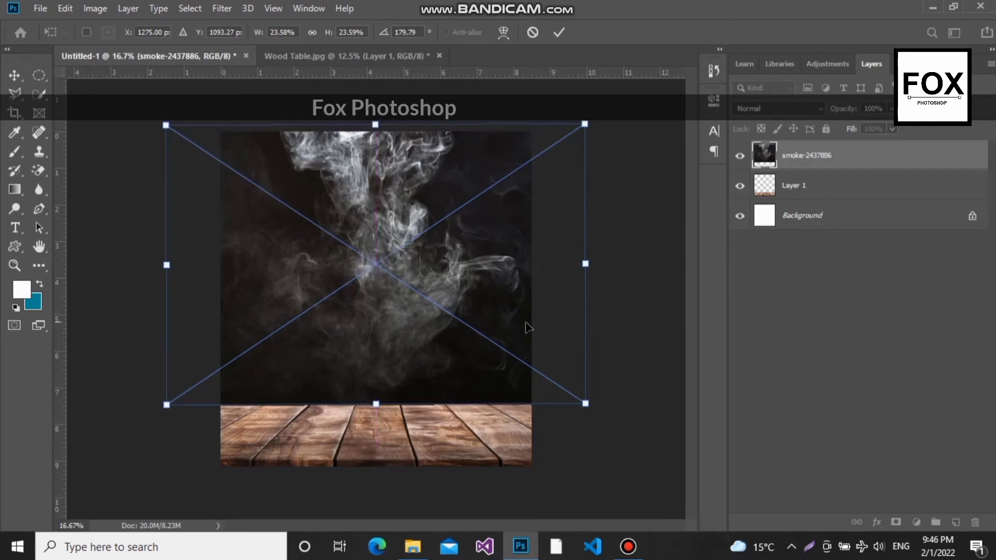
{"action": "left_click", "coordinate": [781, 307]}
{"action": "left_click_drag", "start_coordinate": [851, 159], "coordinate": [847, 201]}
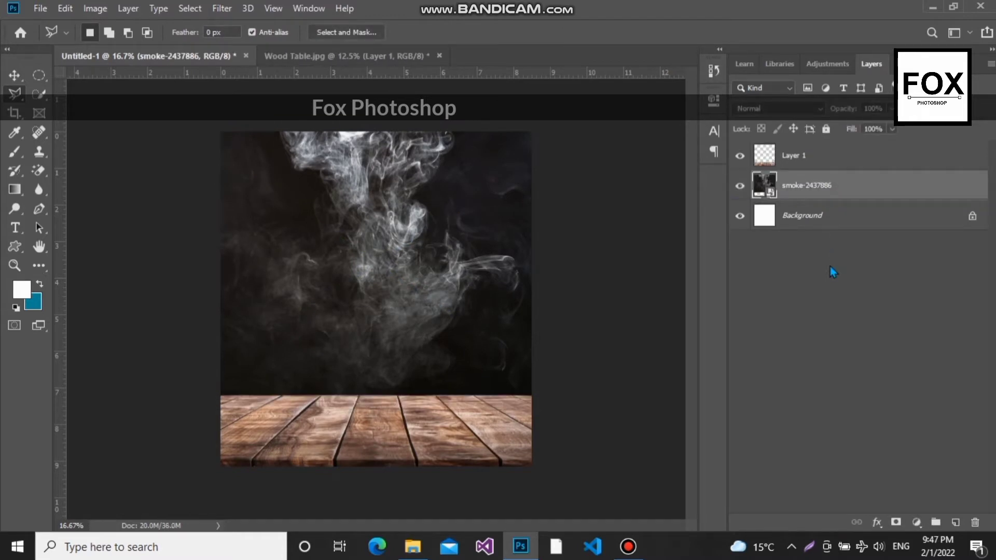
Step: Add a Levels adjustment above the tabletop layer and lower its white output level to 133
{"action": "left_click", "coordinate": [874, 165]}
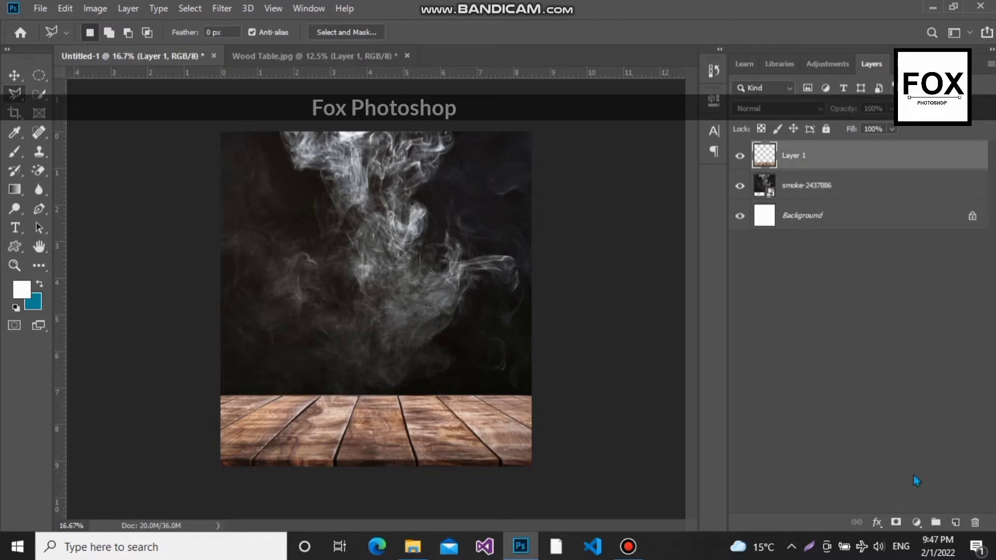
{"action": "left_click", "coordinate": [916, 522]}
{"action": "left_click", "coordinate": [898, 324]}
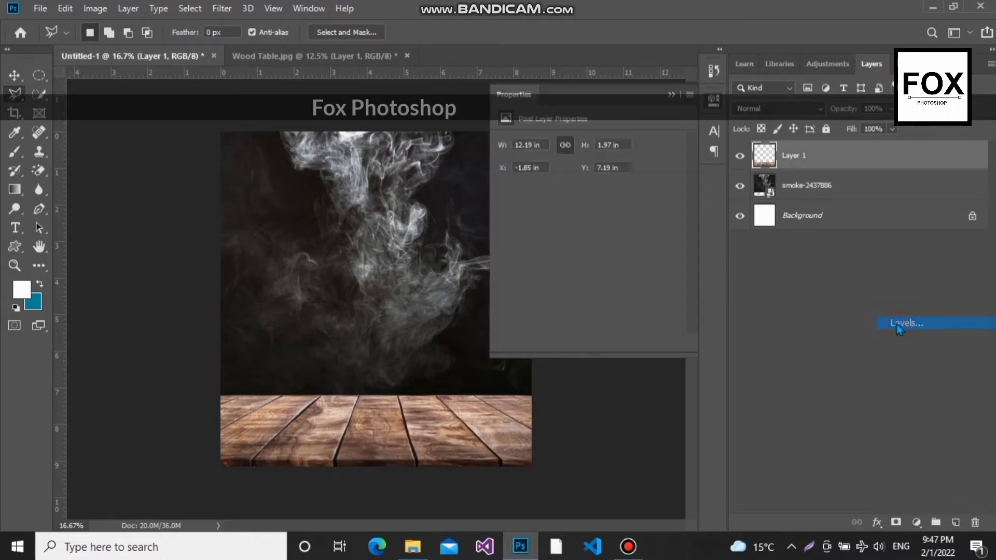
{"action": "left_click_drag", "start_coordinate": [678, 291], "coordinate": [604, 293]}
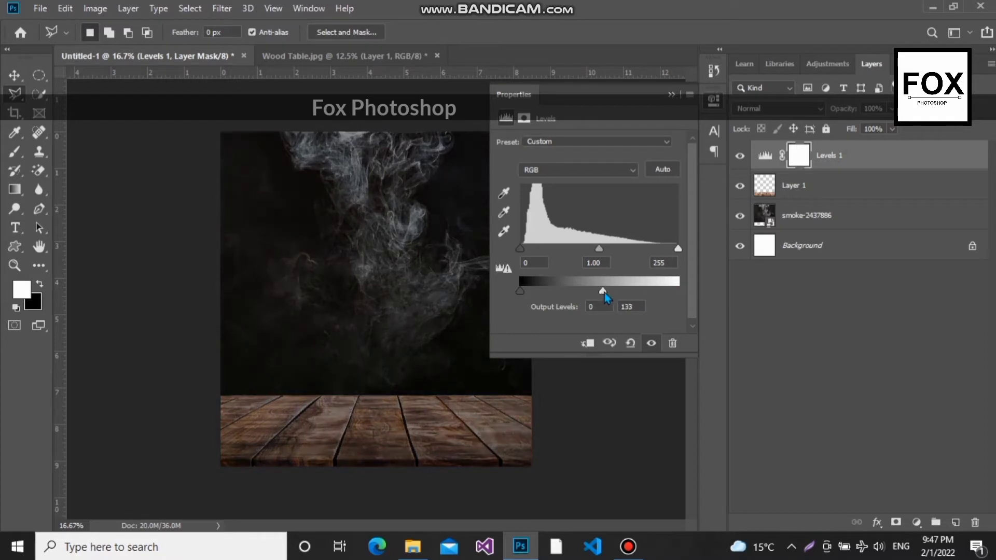
Step: Clip the Levels adjustment to the tabletop layer and set its white output level to 73
{"action": "left_click", "coordinate": [588, 344]}
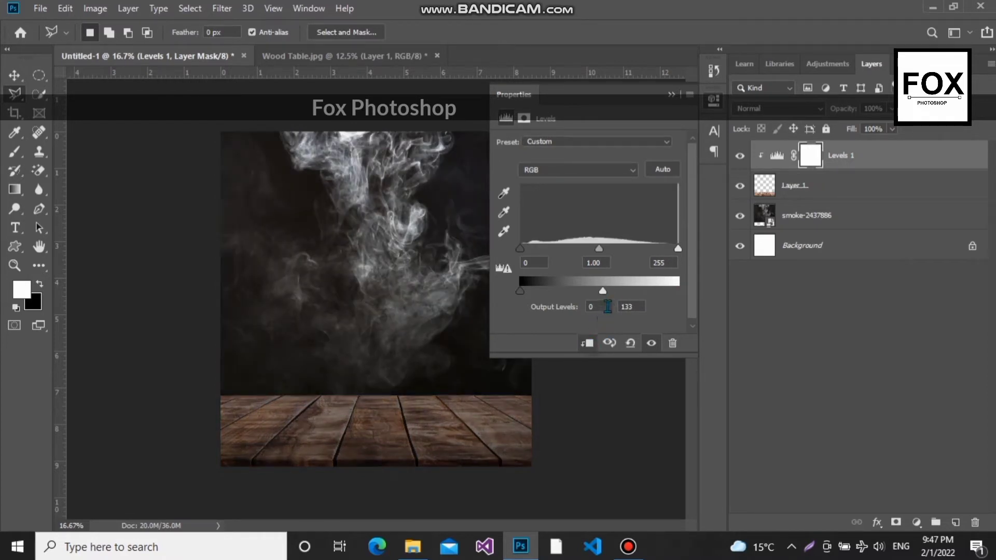
{"action": "left_click", "coordinate": [588, 343]}
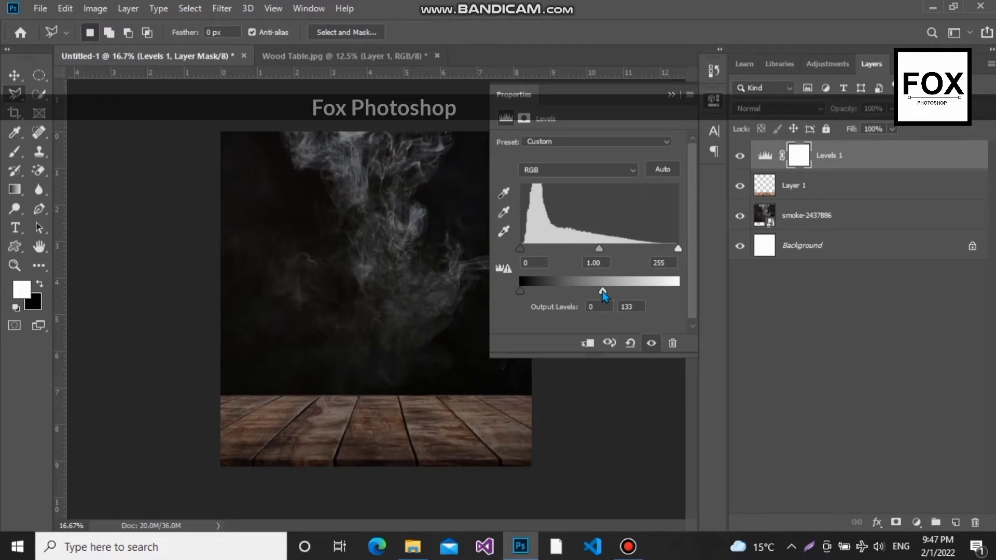
{"action": "left_click", "coordinate": [588, 344]}
{"action": "left_click_drag", "start_coordinate": [604, 294], "coordinate": [566, 296]}
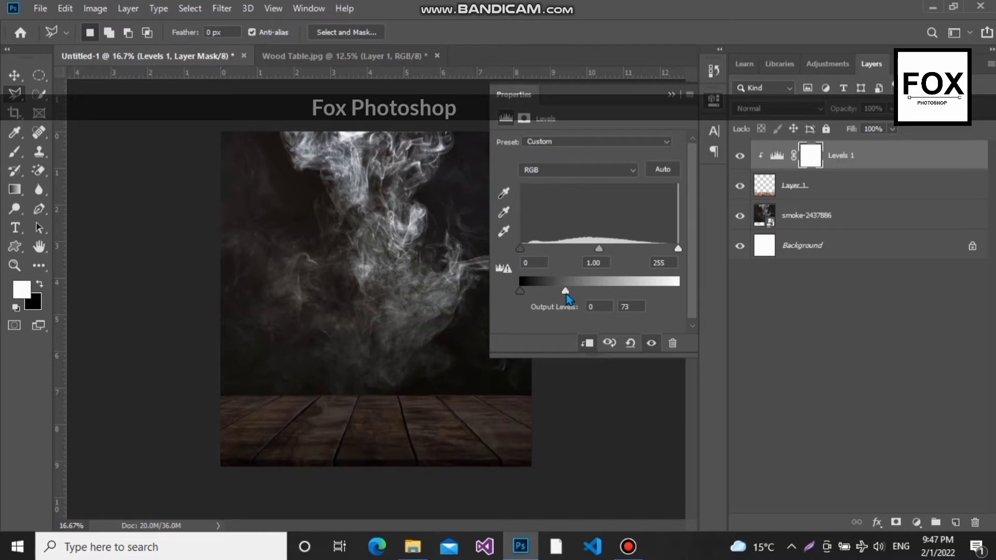
{"action": "left_click", "coordinate": [669, 95]}
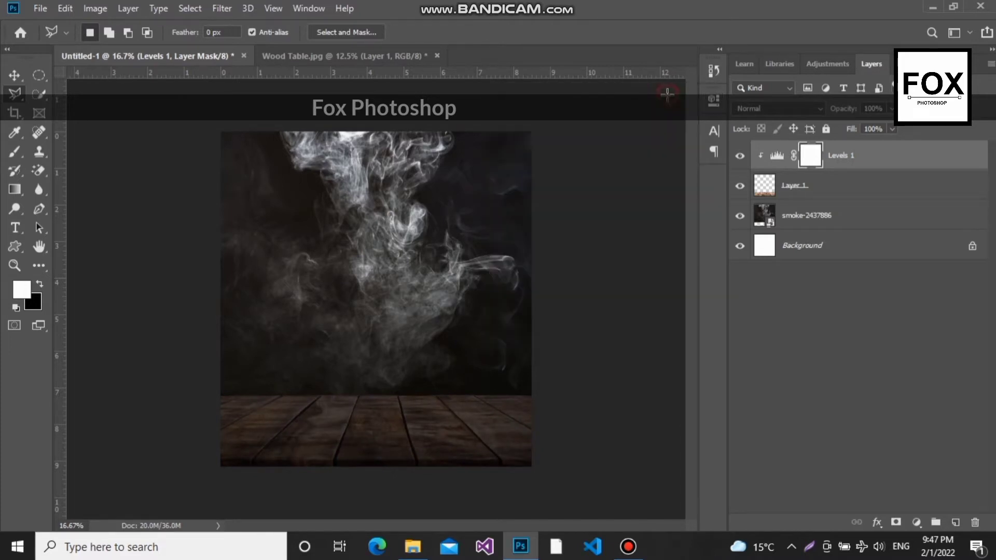
Step: Add a second mask to the Levels adjustment and fill a wide, flat ellipse mid-tabletop with black on its layer mask
{"action": "left_click", "coordinate": [896, 523]}
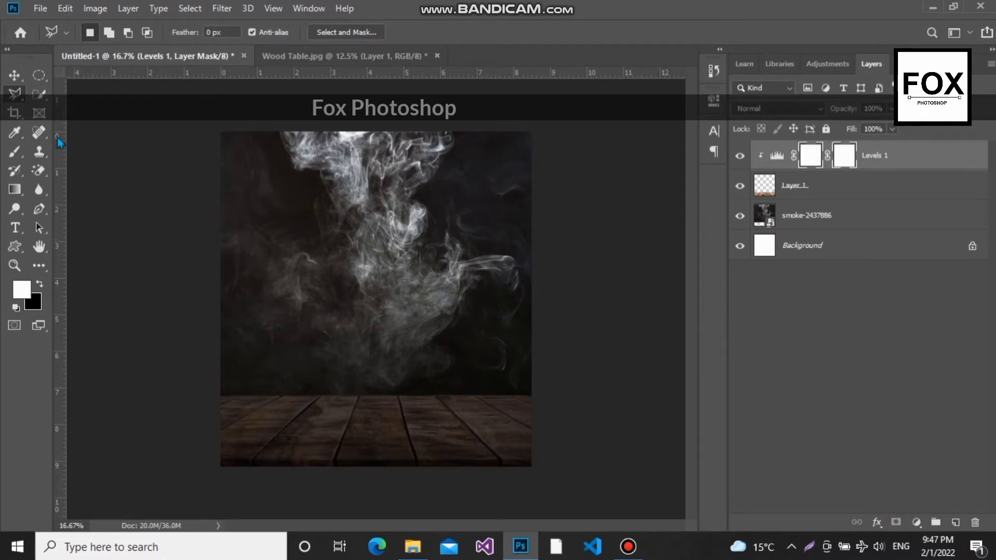
{"action": "left_click", "coordinate": [38, 77]}
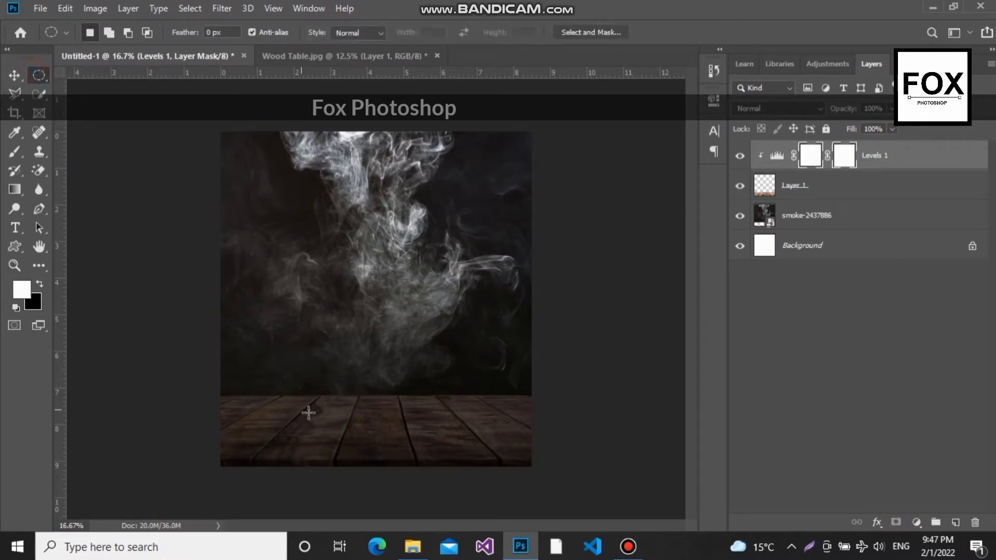
{"action": "left_click_drag", "start_coordinate": [276, 412], "coordinate": [481, 434]}
{"action": "key", "text": "ctrl+BackSpace"}
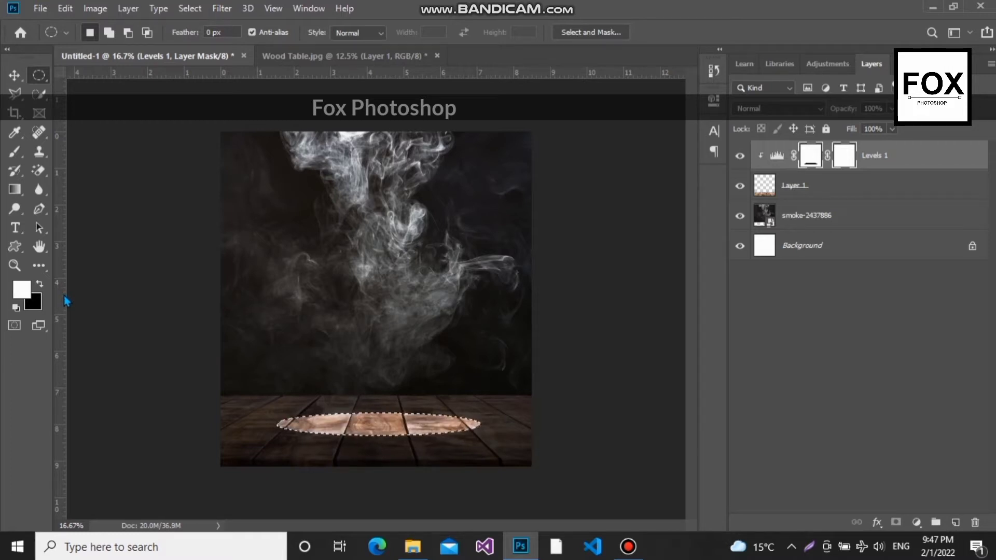
Step: Reapply the last Gaussian Blur to the elliptical area of the Levels mask and deselect it
{"action": "left_click", "coordinate": [231, 8]}
{"action": "left_click", "coordinate": [234, 24]}
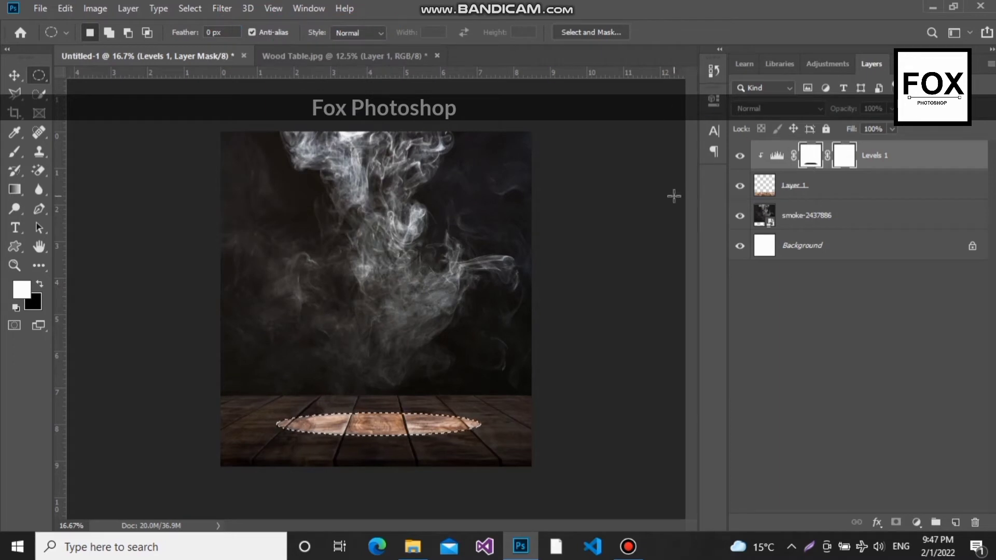
{"action": "key", "text": "ctrl+d"}
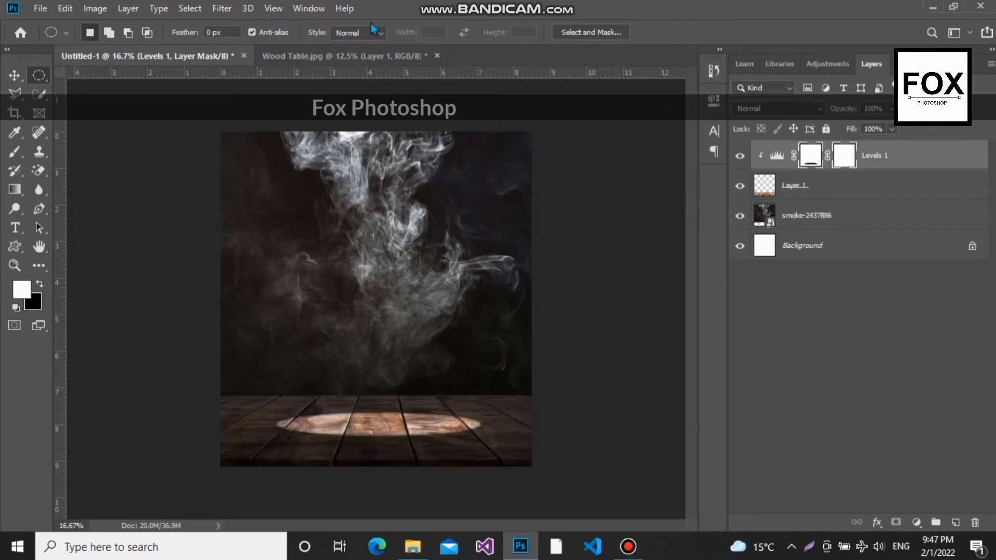
Step: Soften the ellipse on the Levels mask with a Gaussian Blur of 78.4 pixels radius
{"action": "left_click", "coordinate": [223, 9]}
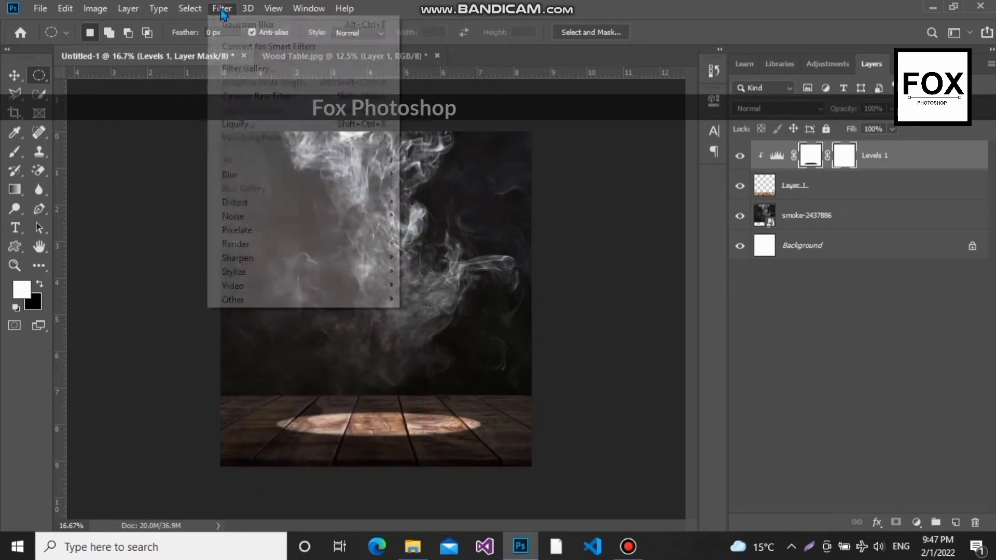
{"action": "mouse_move", "coordinate": [388, 175]}
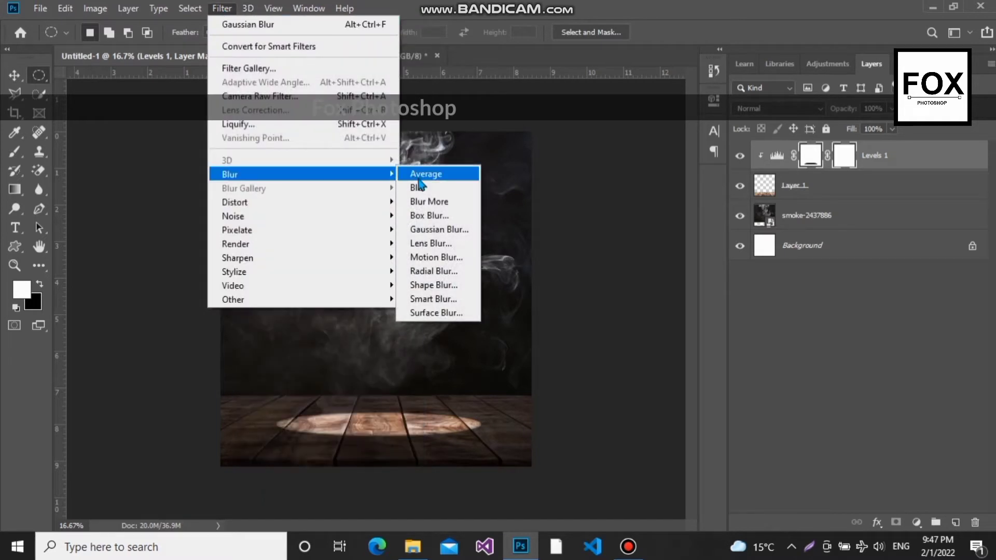
{"action": "left_click", "coordinate": [439, 230]}
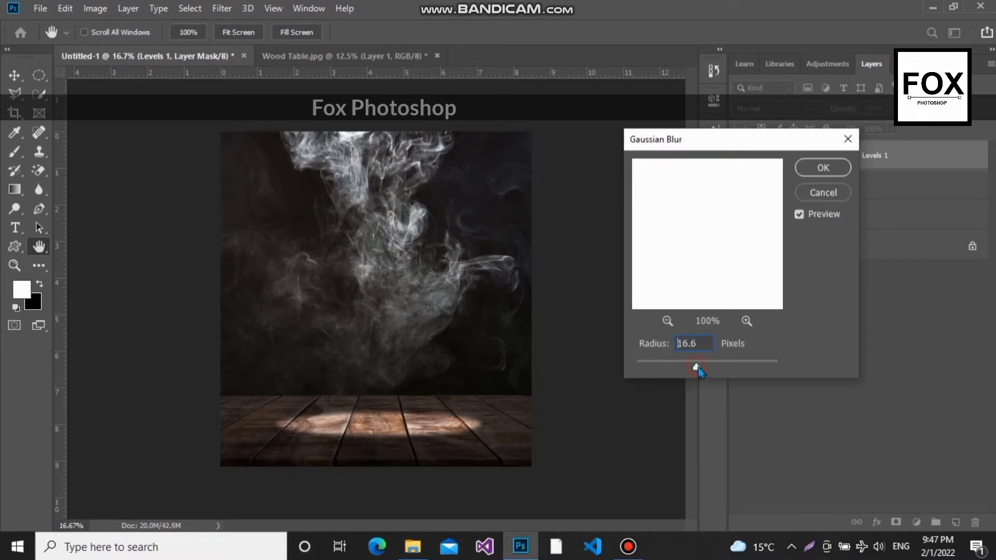
{"action": "left_click_drag", "start_coordinate": [698, 367], "coordinate": [703, 368]}
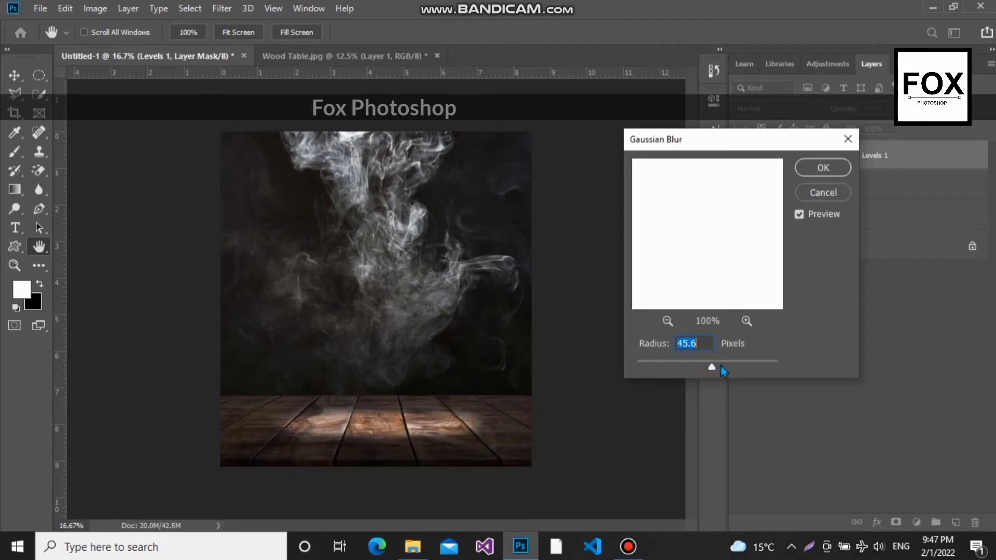
{"action": "left_click_drag", "start_coordinate": [721, 366], "coordinate": [721, 365]}
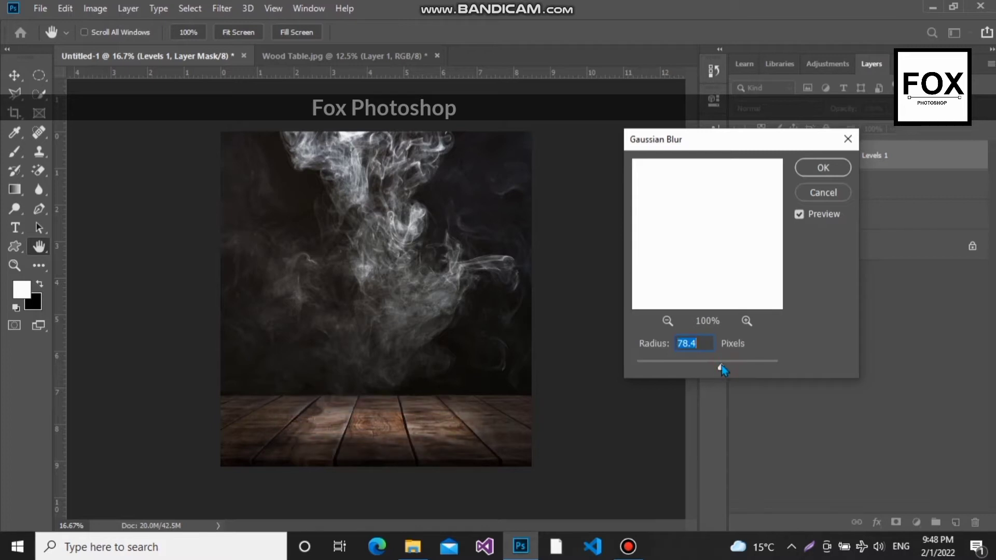
{"action": "left_click", "coordinate": [825, 167]}
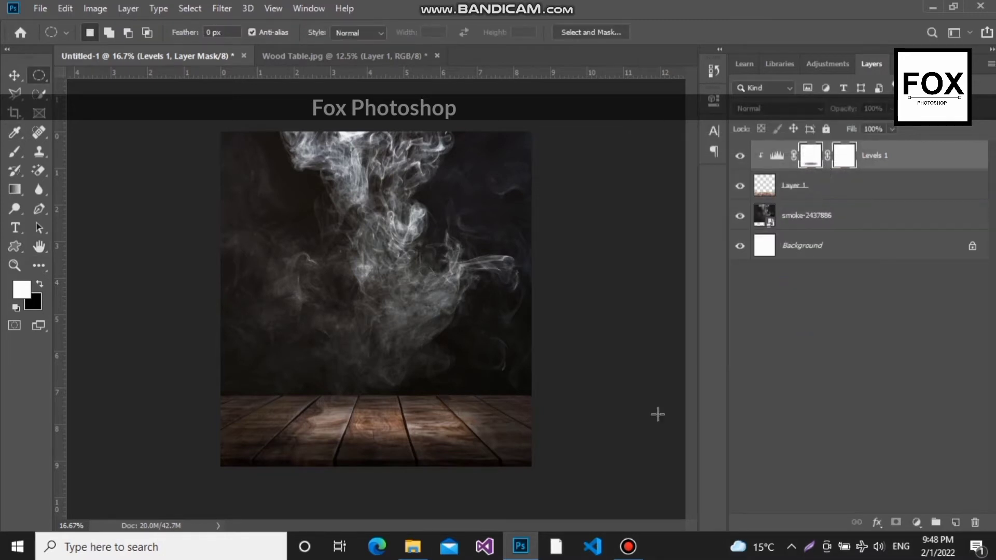
Step: Place the Burger image from the New folder in File Explorer into the Photoshop composite
{"action": "left_click", "coordinate": [412, 546]}
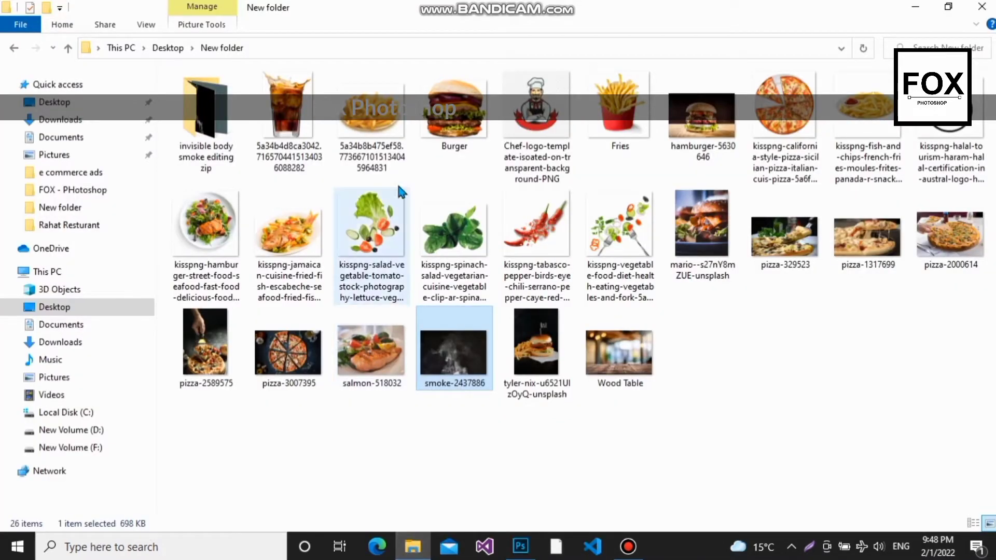
{"action": "left_click", "coordinate": [450, 136]}
{"action": "left_click_drag", "start_coordinate": [452, 136], "coordinate": [431, 435]}
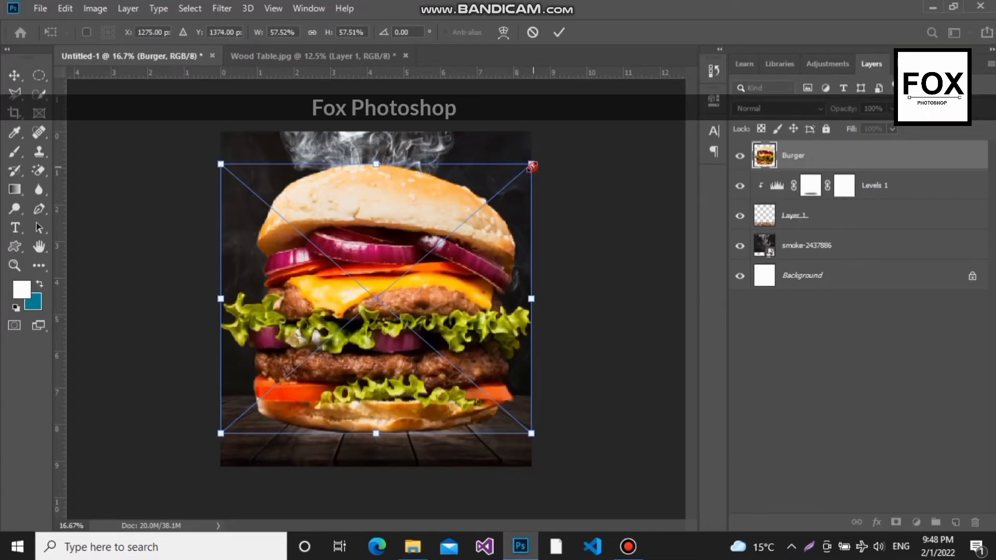
Step: Scale the burger down to about 18% and set it on the tabletop slightly right of centre
{"action": "left_click_drag", "start_coordinate": [532, 166], "coordinate": [349, 336]}
{"action": "left_click_drag", "start_coordinate": [259, 391], "coordinate": [377, 396]}
{"action": "mouse_move", "coordinate": [463, 332]}
{"action": "left_mouse_down"}
{"action": "mouse_move", "coordinate": [467, 324]}
{"action": "mouse_move", "coordinate": [452, 339]}
{"action": "left_mouse_up"}
{"action": "left_click_drag", "start_coordinate": [407, 395], "coordinate": [417, 400]}
{"action": "left_click_drag", "start_coordinate": [459, 336], "coordinate": [450, 343]}
{"action": "left_click_drag", "start_coordinate": [418, 379], "coordinate": [425, 379]}
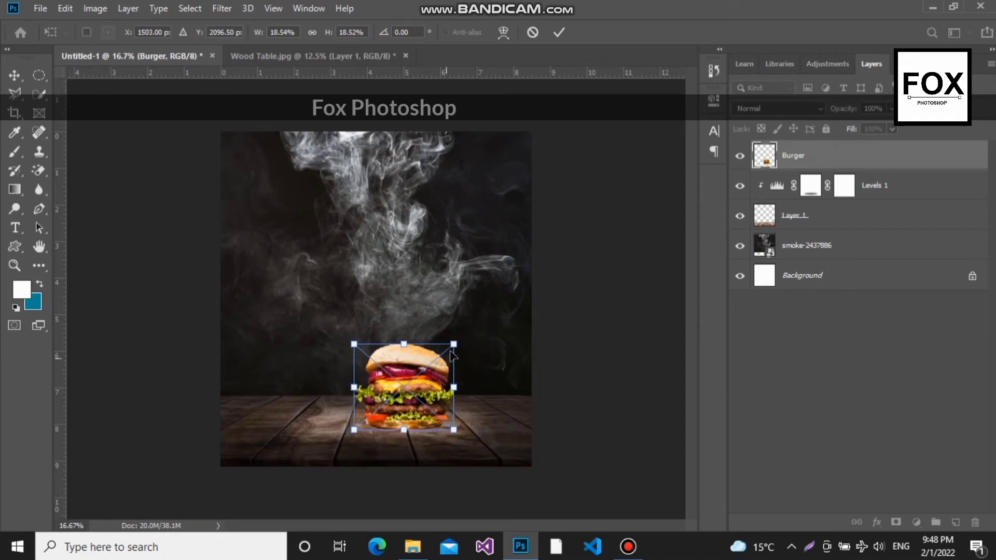
{"action": "mouse_move", "coordinate": [451, 343]}
{"action": "left_mouse_down"}
{"action": "mouse_move", "coordinate": [443, 353]}
{"action": "mouse_move", "coordinate": [451, 346]}
{"action": "left_mouse_up"}
{"action": "left_click_drag", "start_coordinate": [431, 377], "coordinate": [425, 377]}
{"action": "key", "text": "Return"}
{"action": "key", "text": "m"}
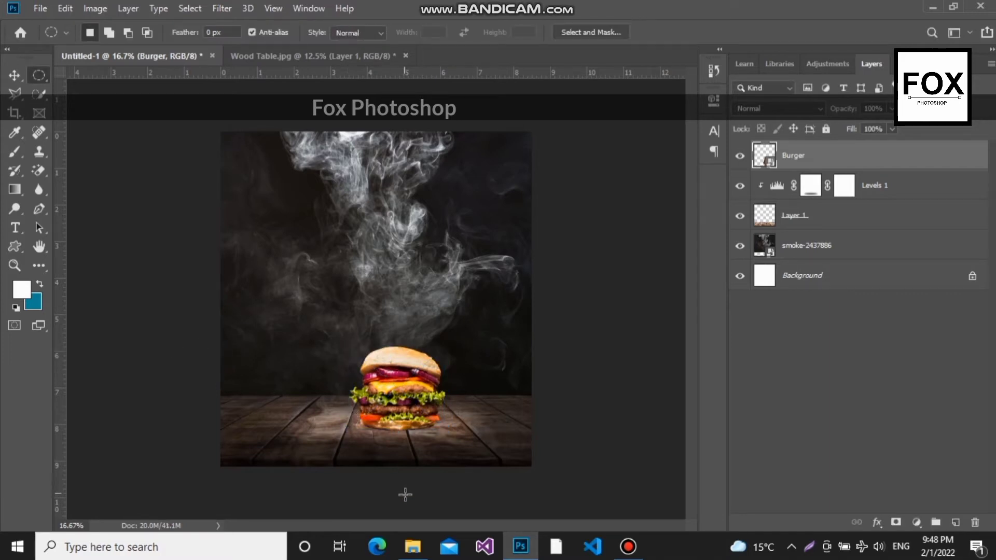
Step: Place the Fries image from the same folder, scale it to slightly taller than the burger and stand it directly left of the burger
{"action": "left_click", "coordinate": [412, 546]}
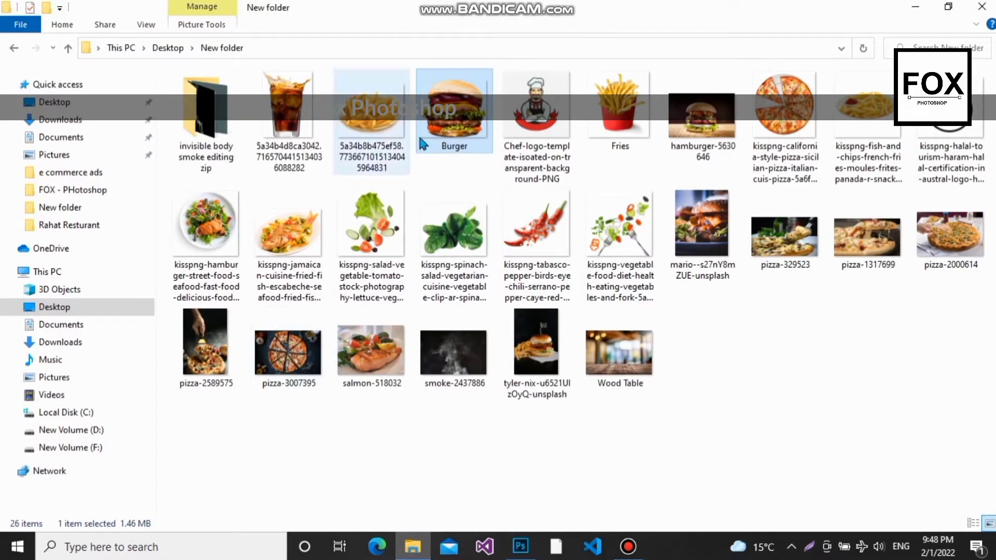
{"action": "left_click_drag", "start_coordinate": [614, 110], "coordinate": [350, 410]}
{"action": "left_click_drag", "start_coordinate": [505, 160], "coordinate": [375, 300]}
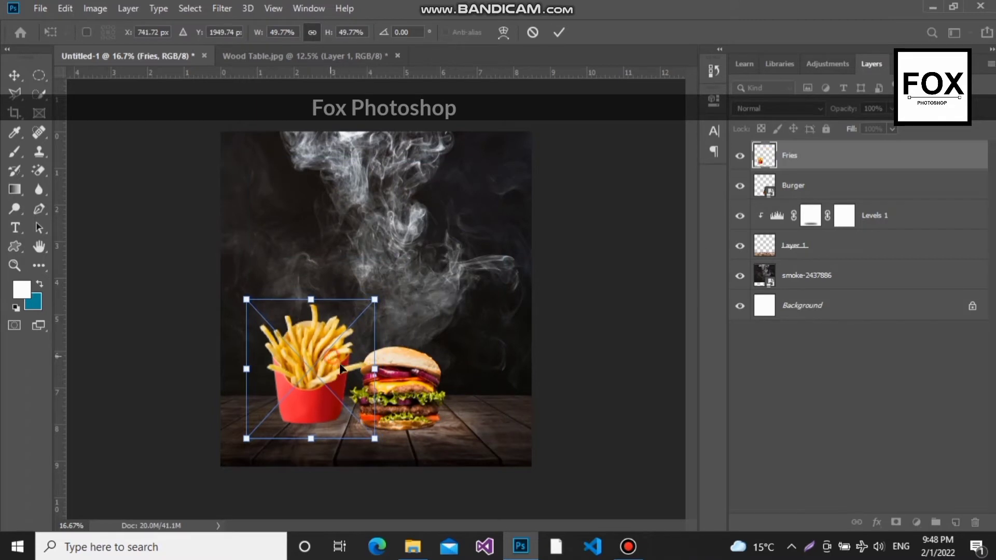
{"action": "mouse_move", "coordinate": [361, 349]}
{"action": "left_mouse_down"}
{"action": "mouse_move", "coordinate": [372, 362]}
{"action": "mouse_move", "coordinate": [336, 346]}
{"action": "mouse_move", "coordinate": [348, 351]}
{"action": "left_mouse_up"}
{"action": "left_click_drag", "start_coordinate": [300, 411], "coordinate": [318, 408]}
{"action": "key", "text": "m"}
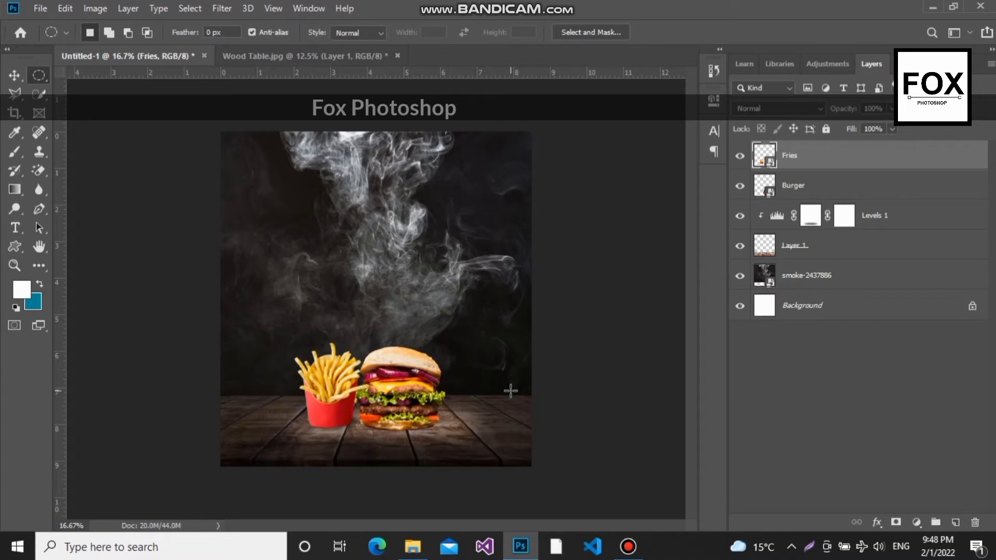
Step: Add thin, flat black (#000000) ellipses on separate new layers beneath the fries box and the burger
{"action": "left_click", "coordinate": [955, 522]}
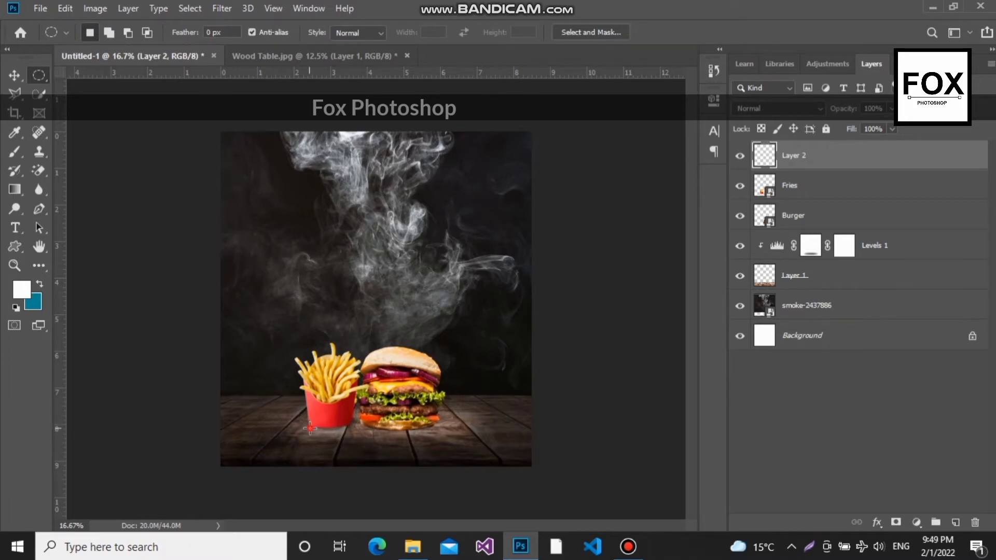
{"action": "left_click_drag", "start_coordinate": [309, 428], "coordinate": [354, 431]}
{"action": "left_click", "coordinate": [22, 289]}
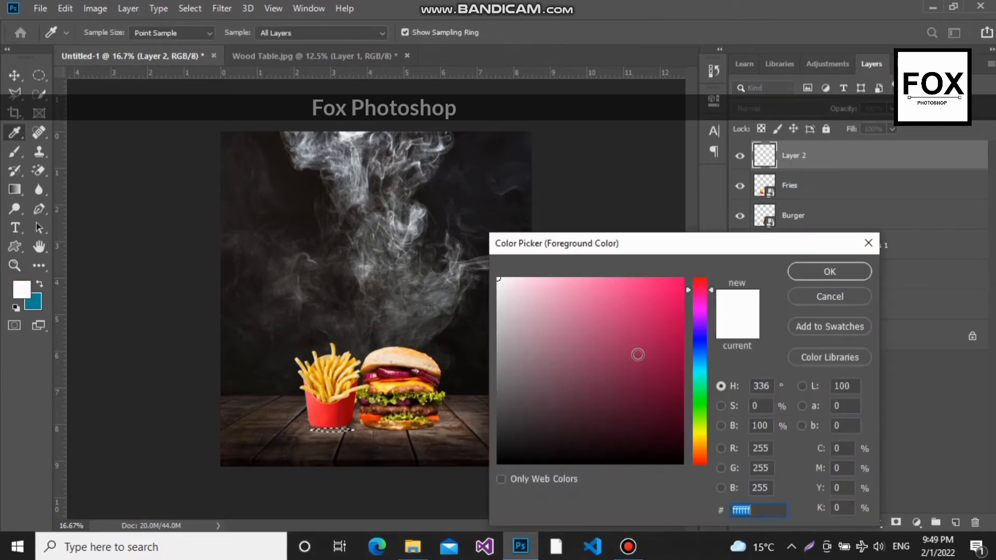
{"action": "type", "text": "000000"}
{"action": "left_click", "coordinate": [816, 278]}
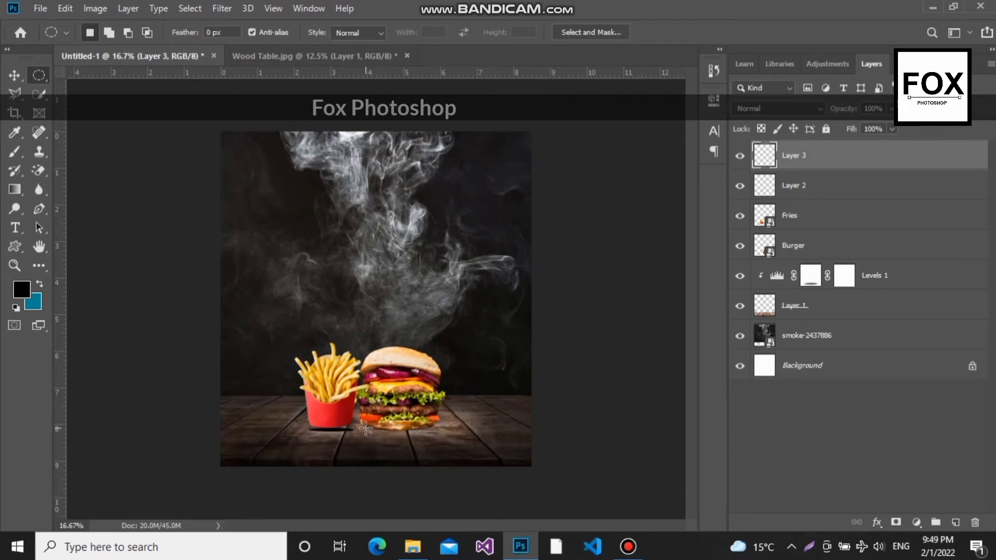
{"action": "left_click_drag", "start_coordinate": [366, 428], "coordinate": [429, 430]}
Step: Try softening the burger's shadow ellipse by reapplying the last Gaussian Blur and adding another with a 2.8 pixel radius
{"action": "left_click", "coordinate": [222, 8]}
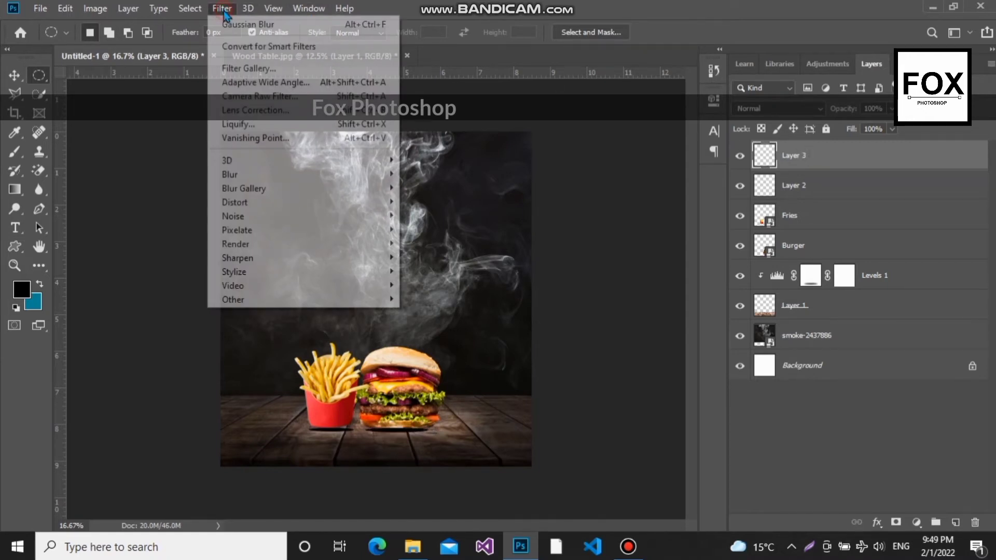
{"action": "left_click", "coordinate": [291, 26]}
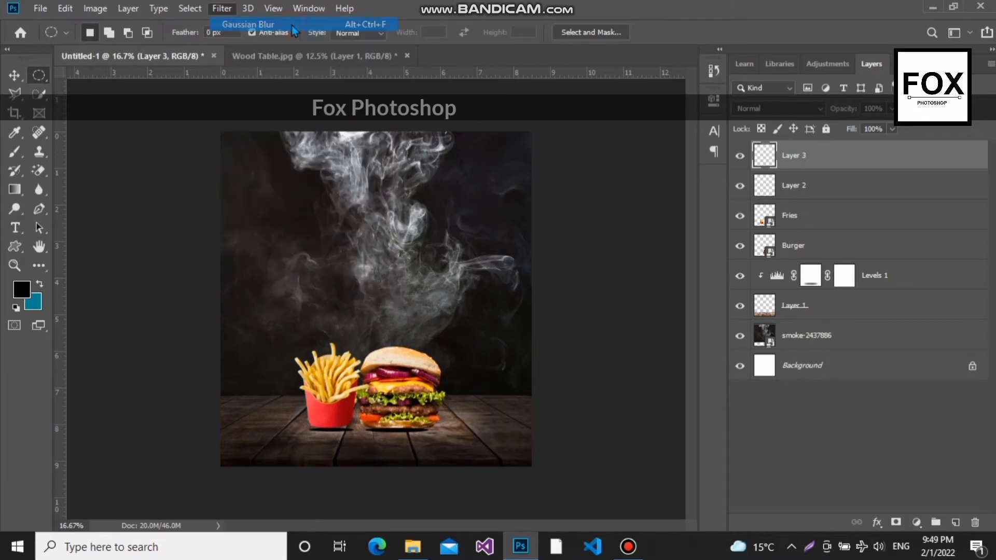
{"action": "left_click", "coordinate": [222, 9]}
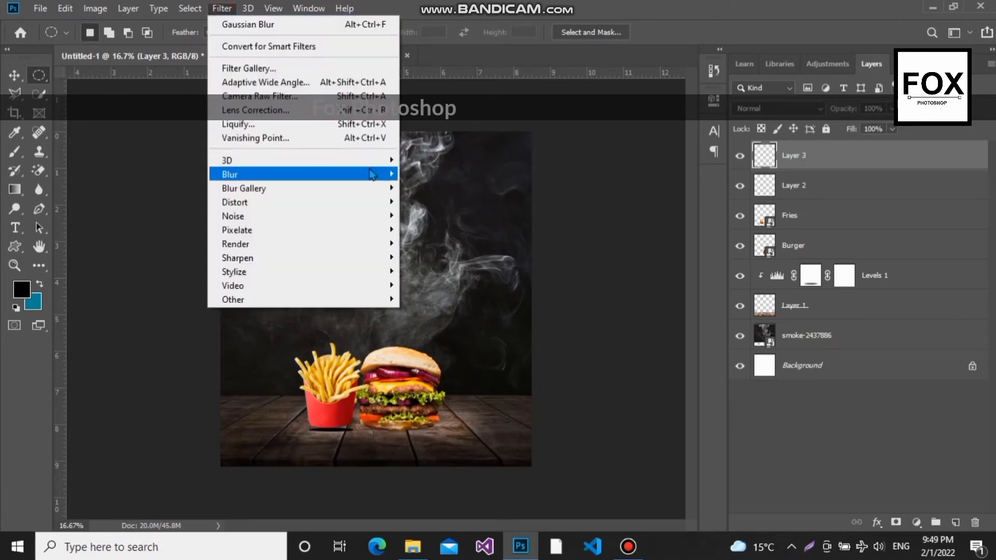
{"action": "mouse_move", "coordinate": [384, 176]}
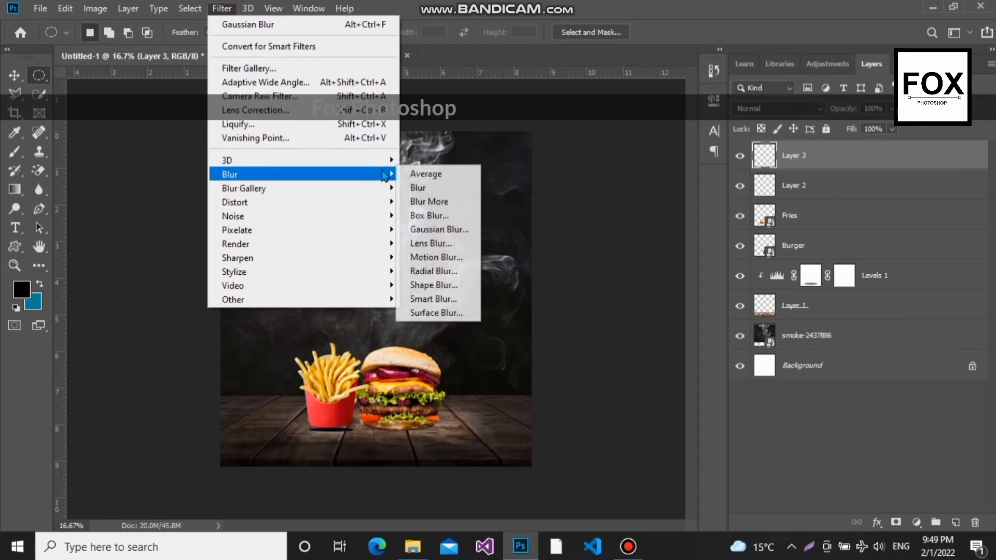
{"action": "left_click", "coordinate": [457, 235]}
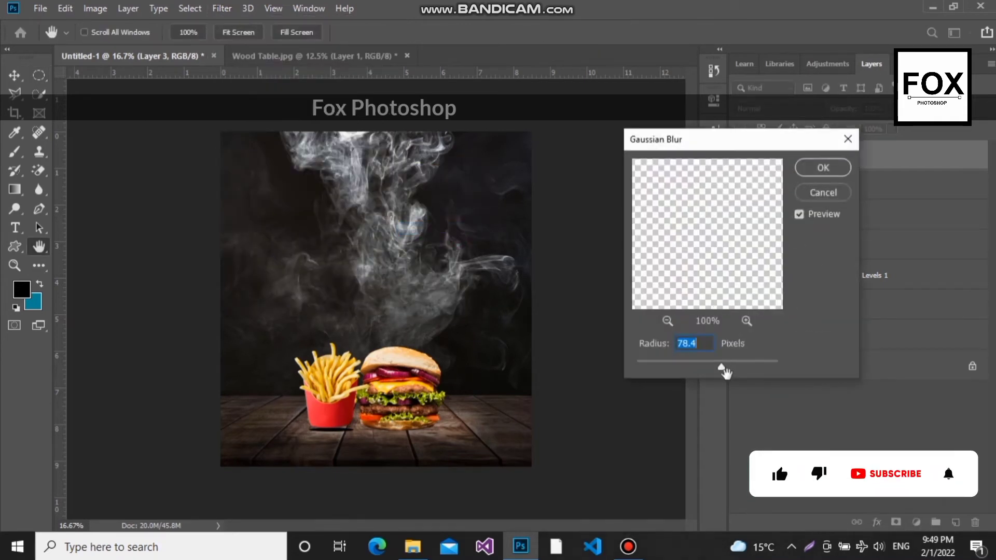
{"action": "left_click_drag", "start_coordinate": [721, 368], "coordinate": [662, 367]}
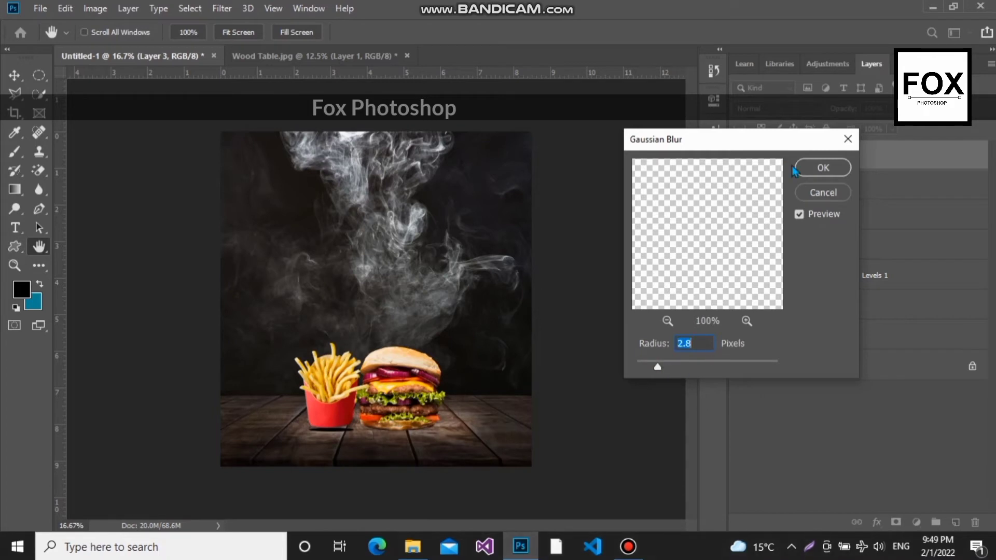
{"action": "left_click", "coordinate": [810, 176]}
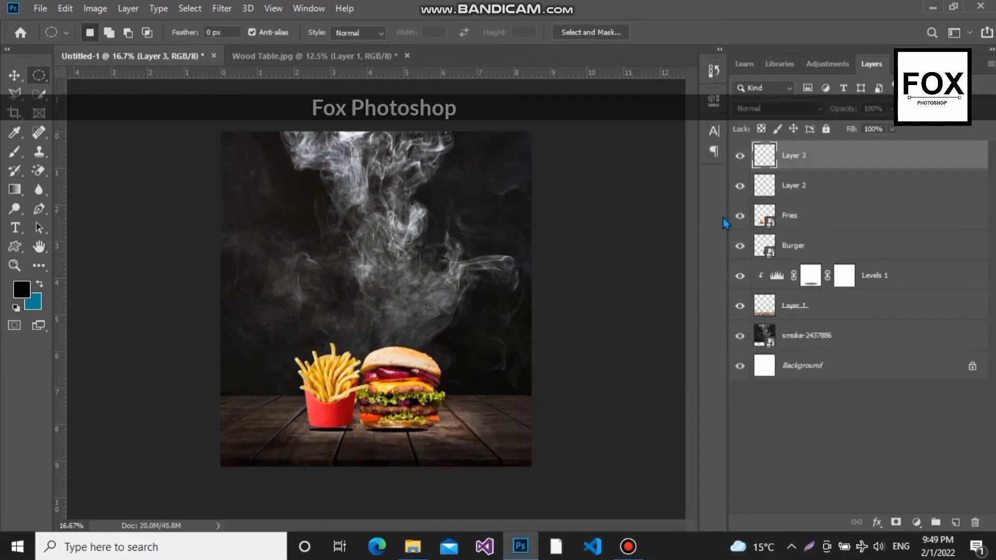
Step: Soften the burger's shadow ellipse with a Gaussian Blur of 16.6 pixels radius
{"action": "left_click", "coordinate": [222, 9]}
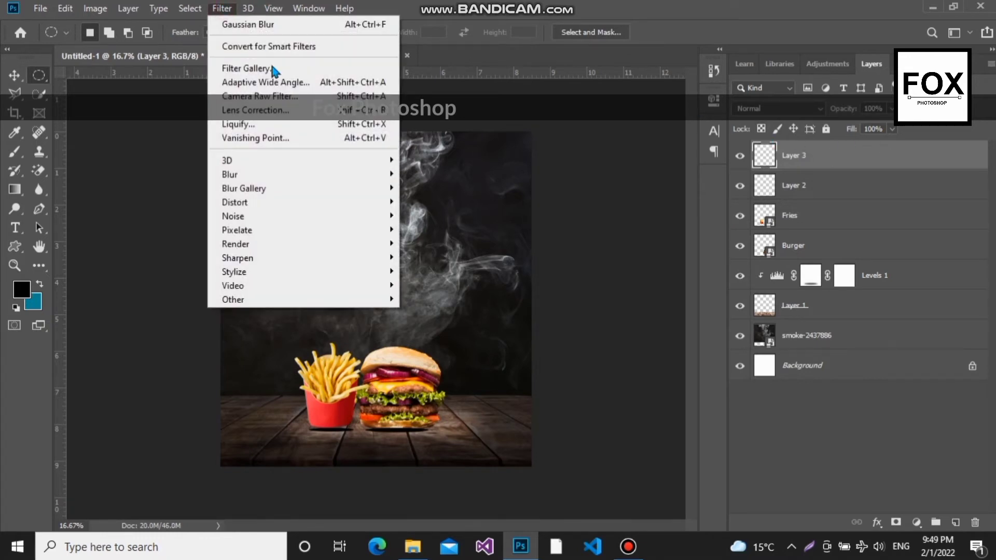
{"action": "mouse_move", "coordinate": [363, 174]}
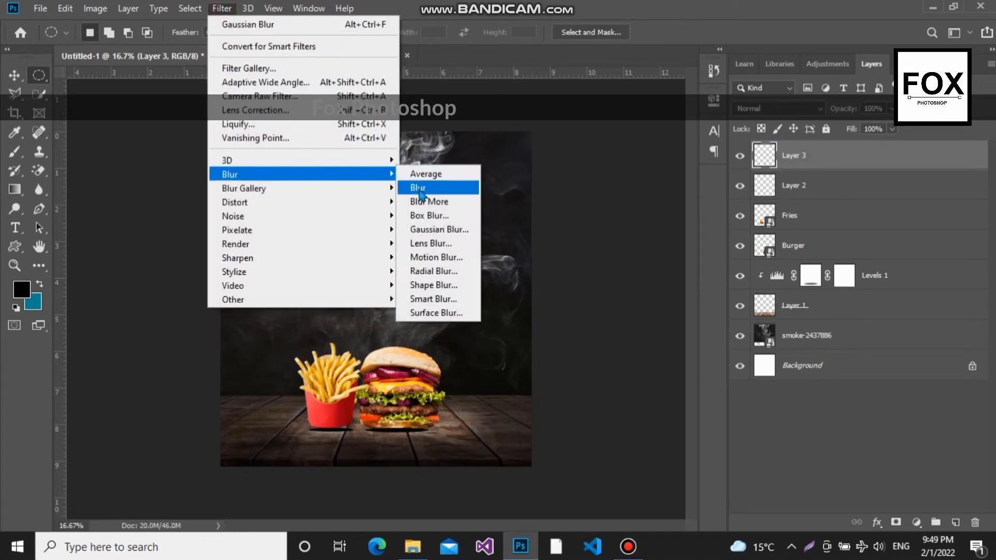
{"action": "left_click", "coordinate": [427, 229]}
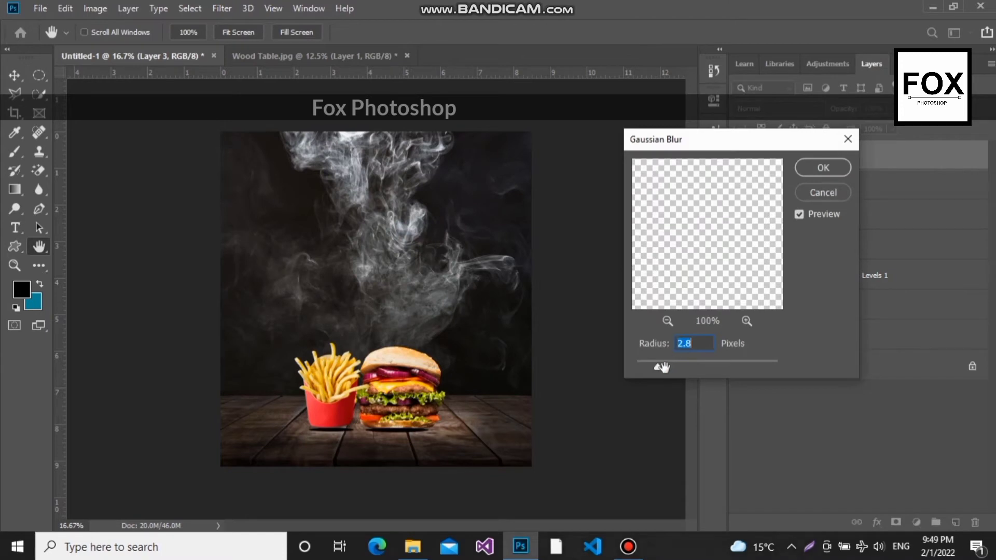
{"action": "left_click_drag", "start_coordinate": [658, 368], "coordinate": [719, 363]}
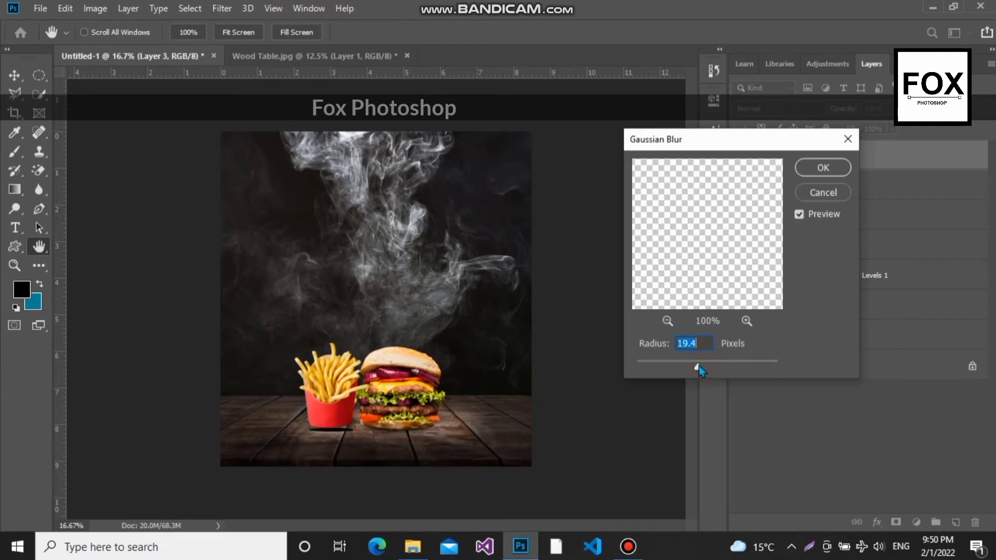
{"action": "left_click_drag", "start_coordinate": [699, 365], "coordinate": [697, 366]}
{"action": "left_click", "coordinate": [824, 169]}
Step: Apply the same 16.6 pixel Gaussian Blur to the shadow ellipse on the layer beneath the fries
{"action": "left_click", "coordinate": [840, 199]}
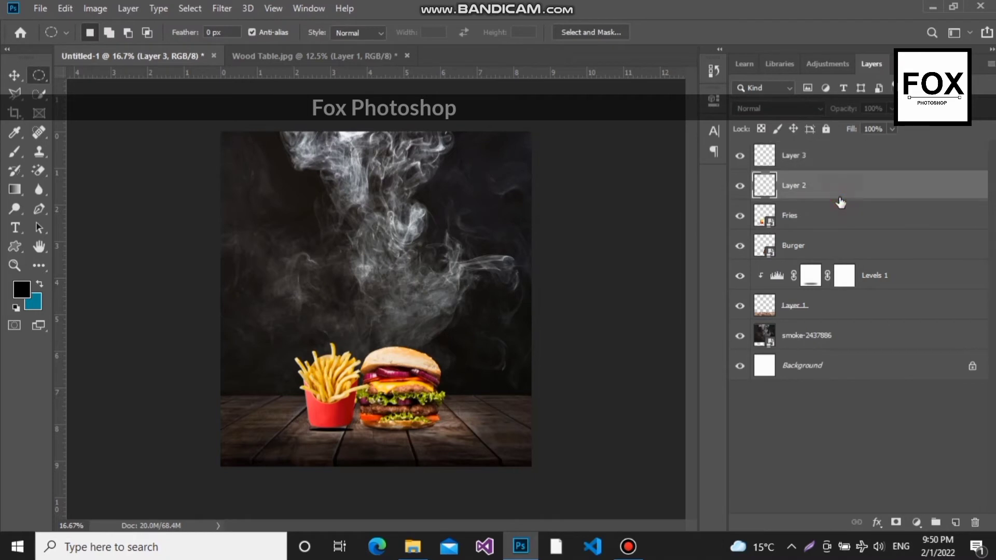
{"action": "left_click", "coordinate": [222, 8]}
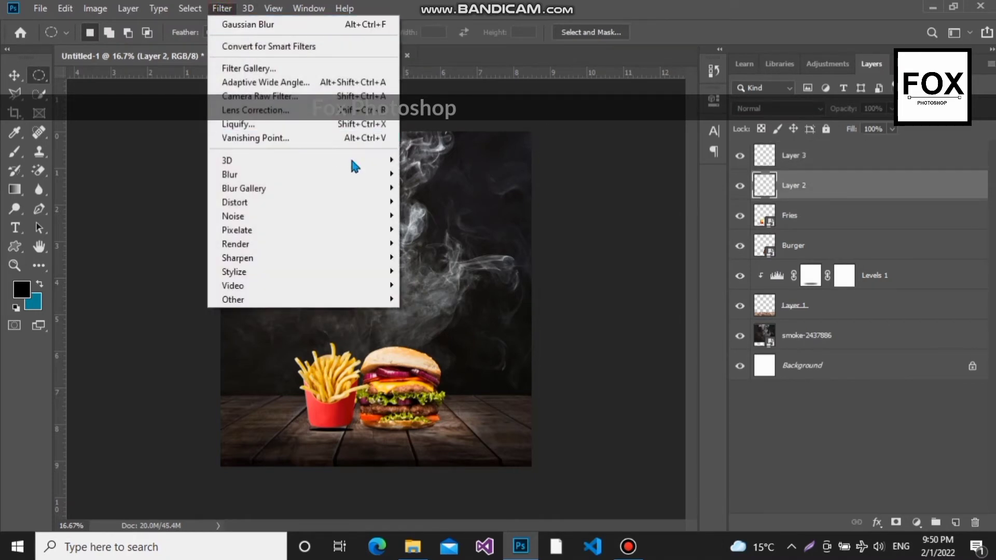
{"action": "mouse_move", "coordinate": [400, 179]}
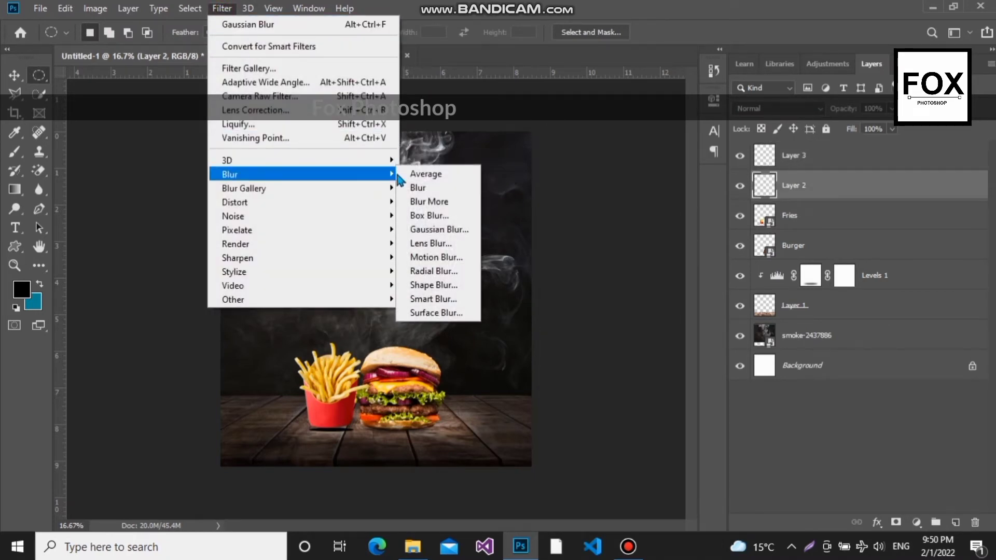
{"action": "left_click", "coordinate": [439, 229]}
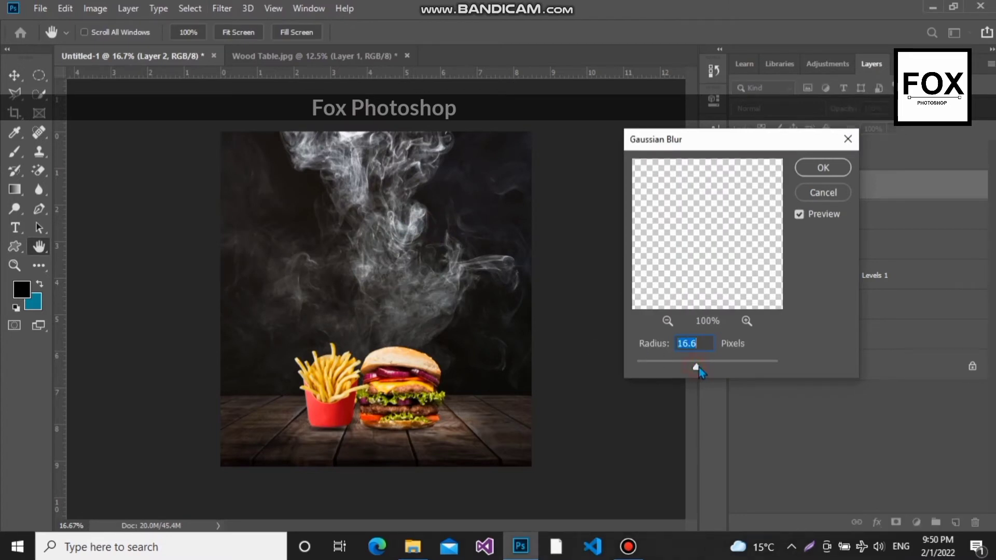
{"action": "left_click", "coordinate": [809, 166]}
Step: Add a new layer above all others and start a 60 pt Redwing Medium text line over the smoke in the upper image
{"action": "left_click", "coordinate": [829, 169]}
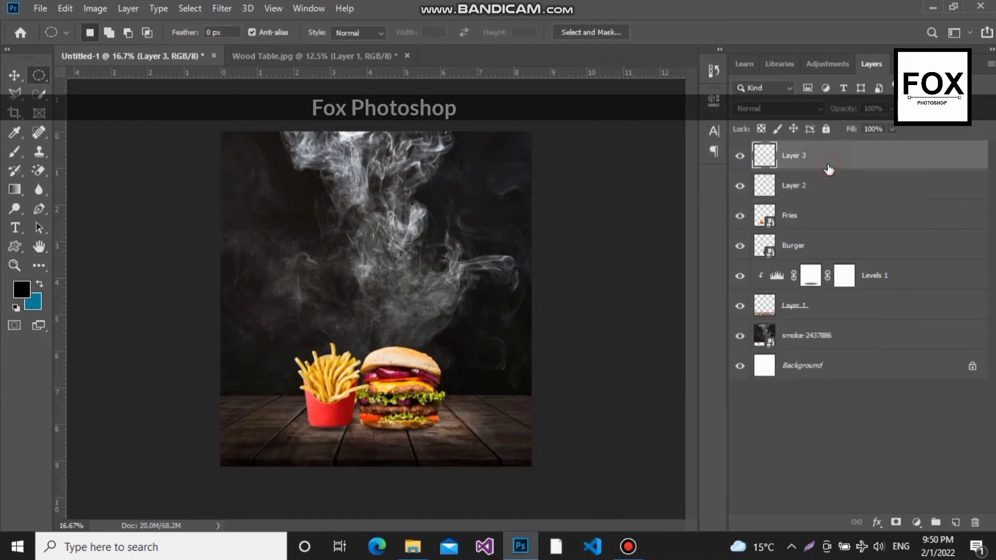
{"action": "left_click", "coordinate": [954, 523]}
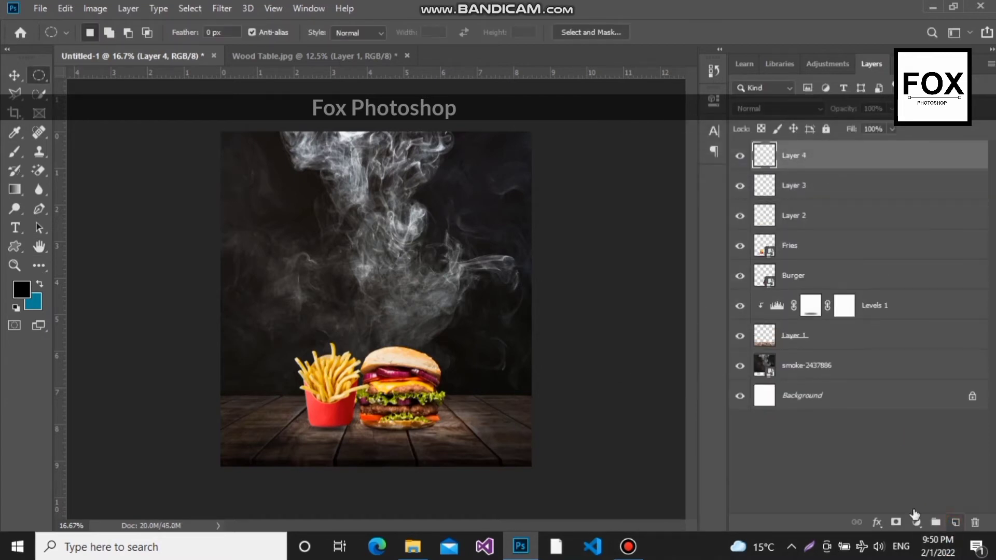
{"action": "left_click", "coordinate": [15, 226]}
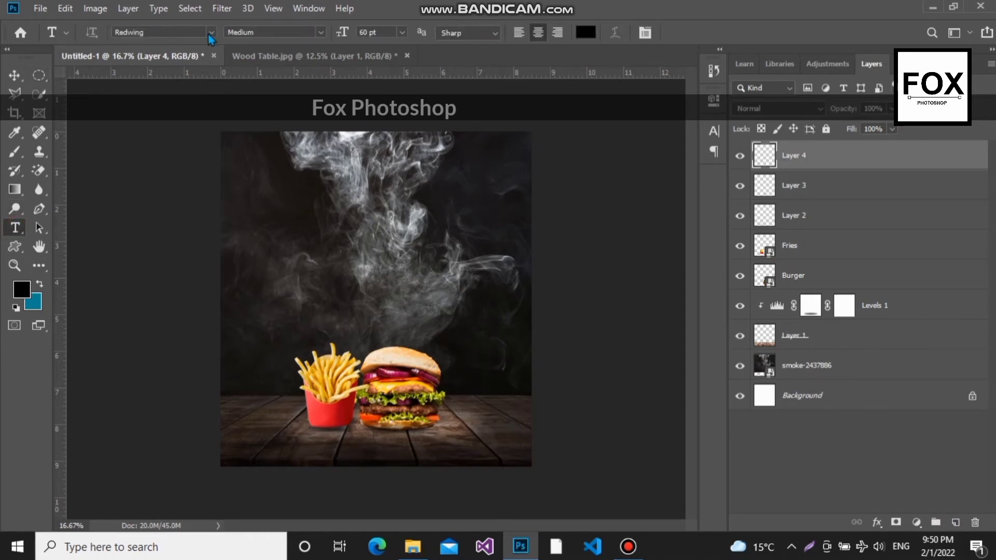
{"action": "left_click", "coordinate": [327, 219]}
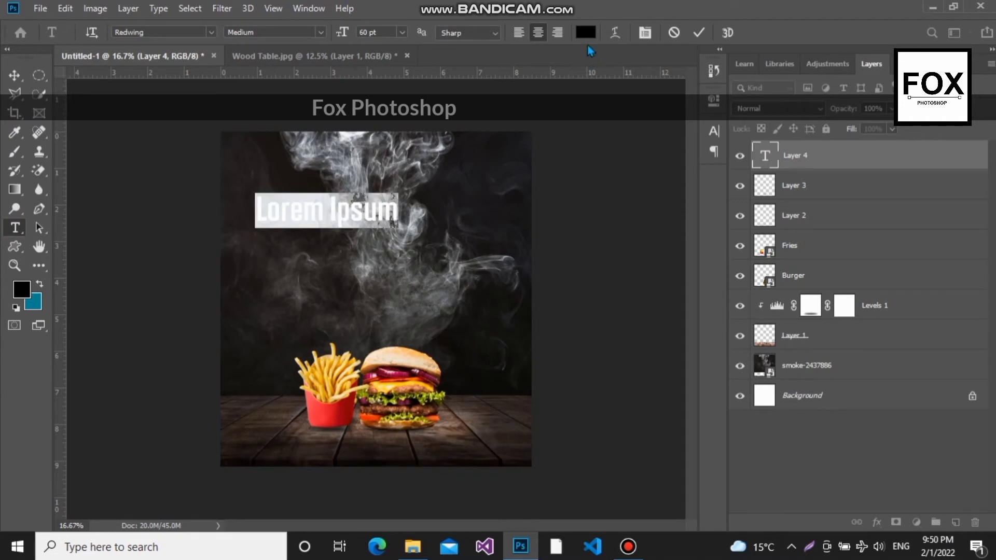
Step: Set the placeholder text's colour to orange (#ff921c)
{"action": "left_click", "coordinate": [585, 33]}
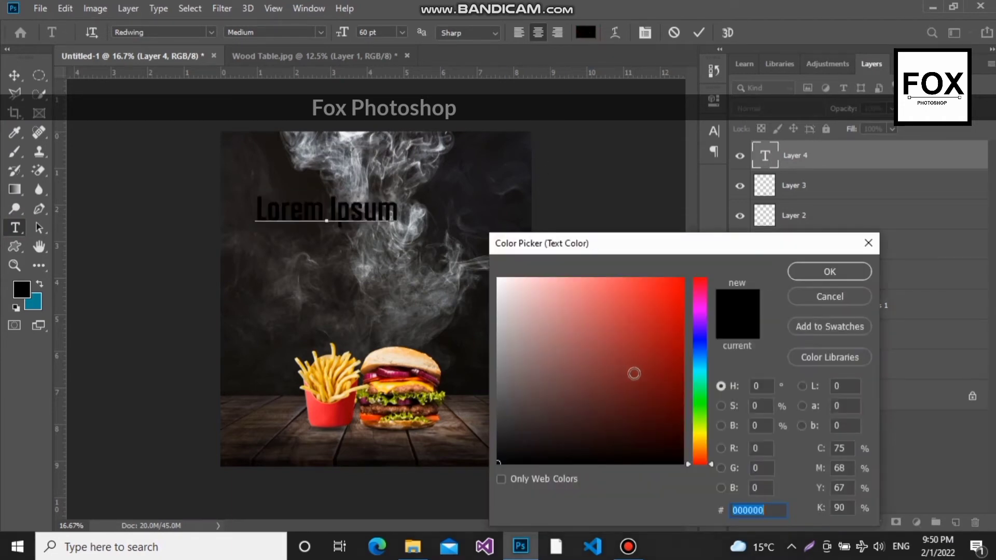
{"action": "left_click_drag", "start_coordinate": [706, 454], "coordinate": [706, 450]}
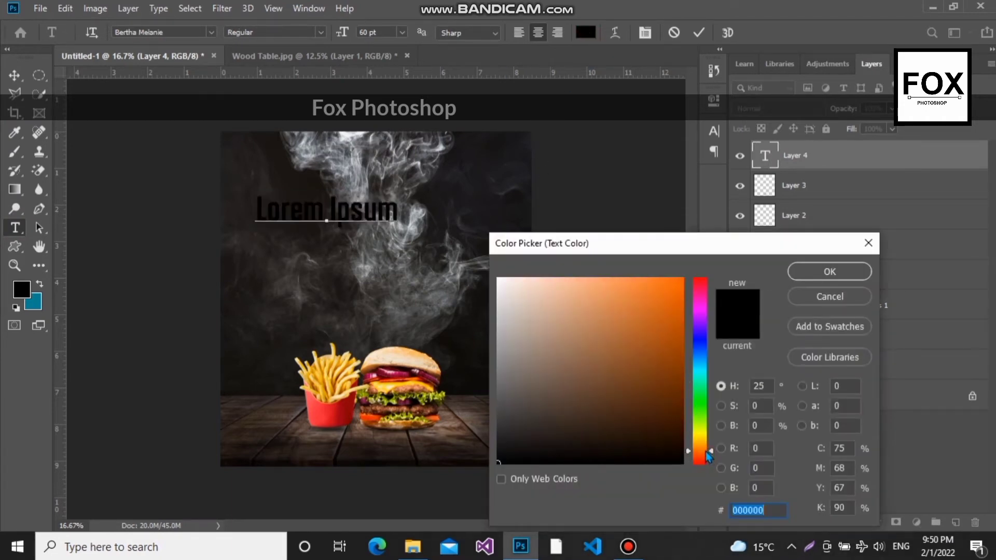
{"action": "left_click", "coordinate": [666, 319]}
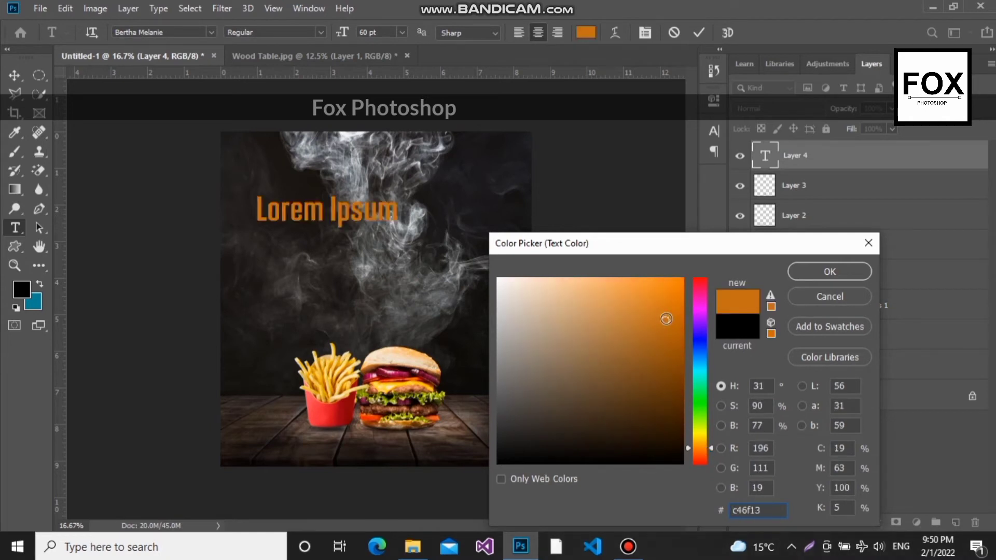
{"action": "left_click_drag", "start_coordinate": [665, 320], "coordinate": [666, 280]}
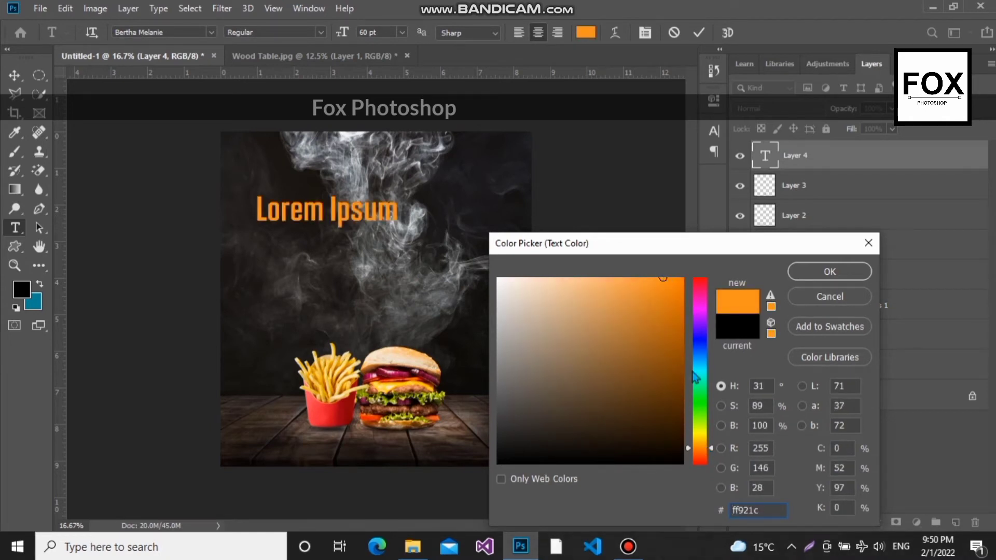
{"action": "left_click", "coordinate": [814, 266]}
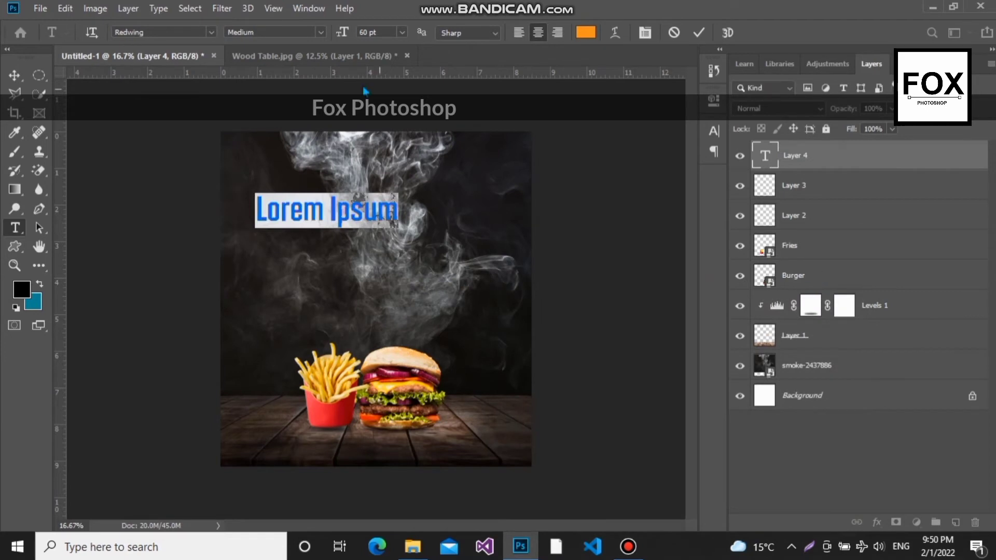
Step: Replace the placeholder text with the headline "BuRGER" and set its font to urban tribE
{"action": "left_click", "coordinate": [212, 32]}
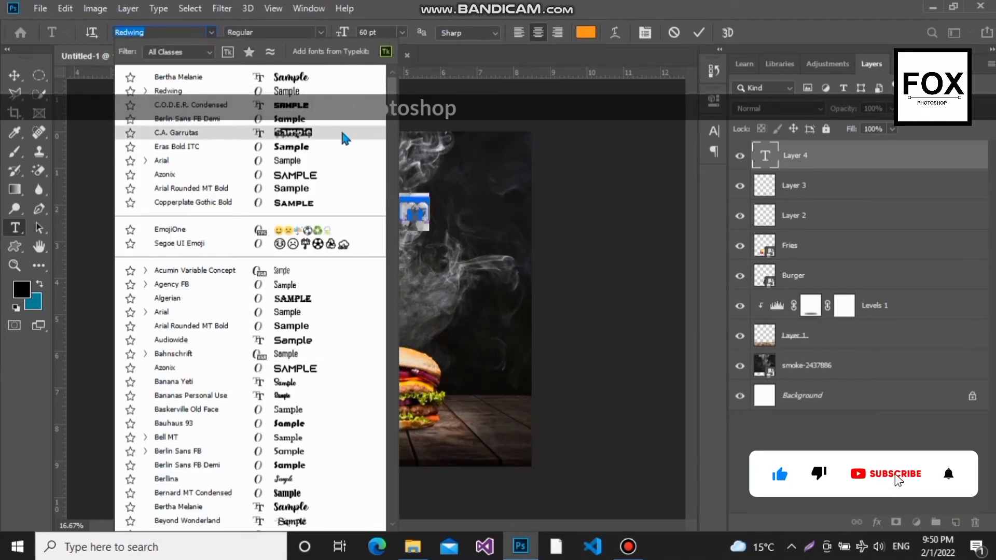
{"action": "left_click_drag", "start_coordinate": [393, 84], "coordinate": [434, 439]}
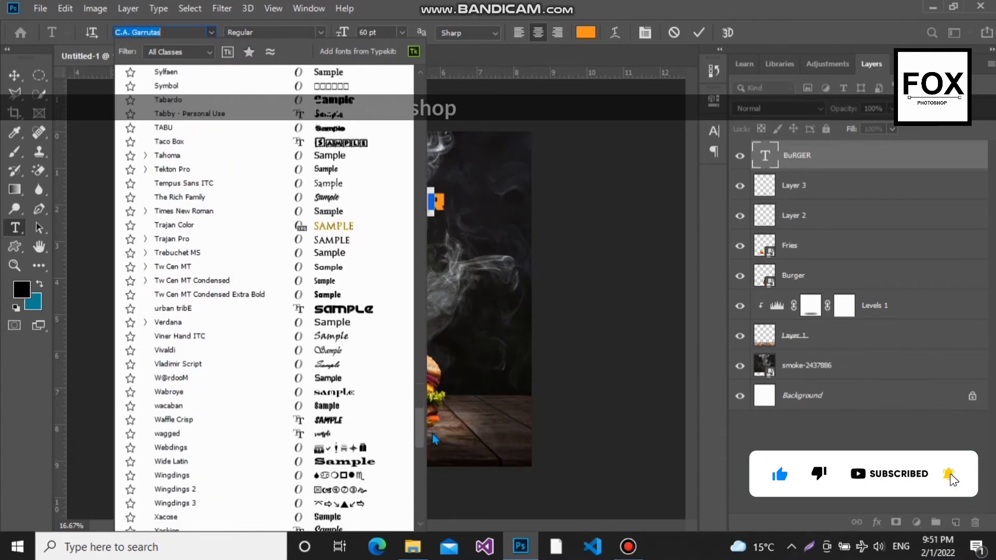
{"action": "left_click", "coordinate": [342, 314]}
{"action": "key", "text": "Down"}
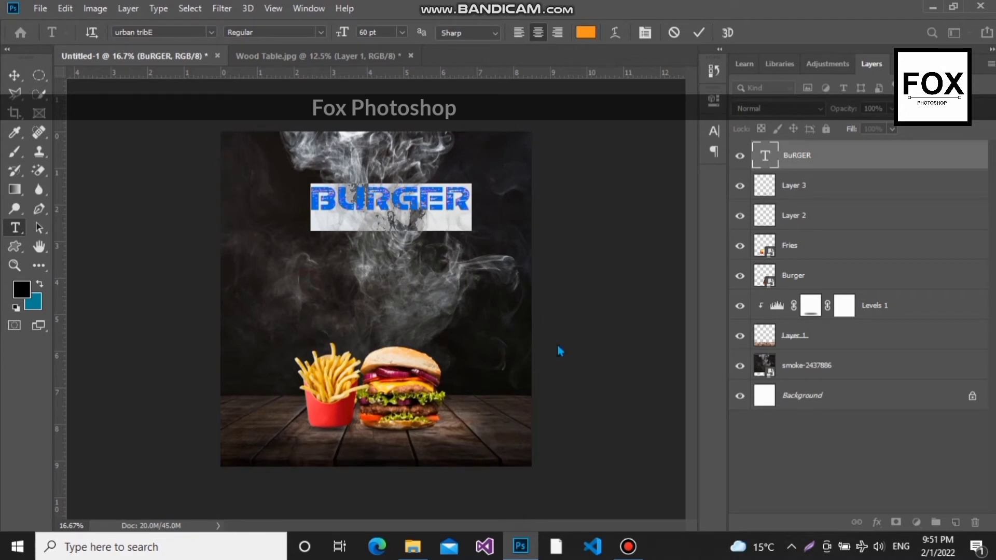
{"action": "left_click", "coordinate": [631, 382]}
Step: Add a new layer and start a second text line above the BURGER headline in the Bertha Melanie font
{"action": "left_click", "coordinate": [956, 522]}
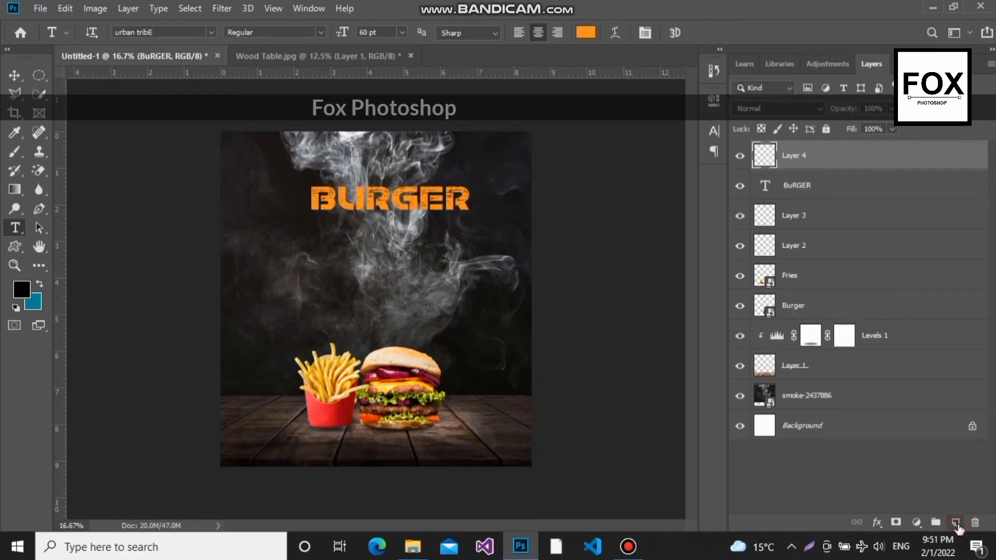
{"action": "left_click", "coordinate": [306, 172]}
{"action": "left_click", "coordinate": [211, 32]}
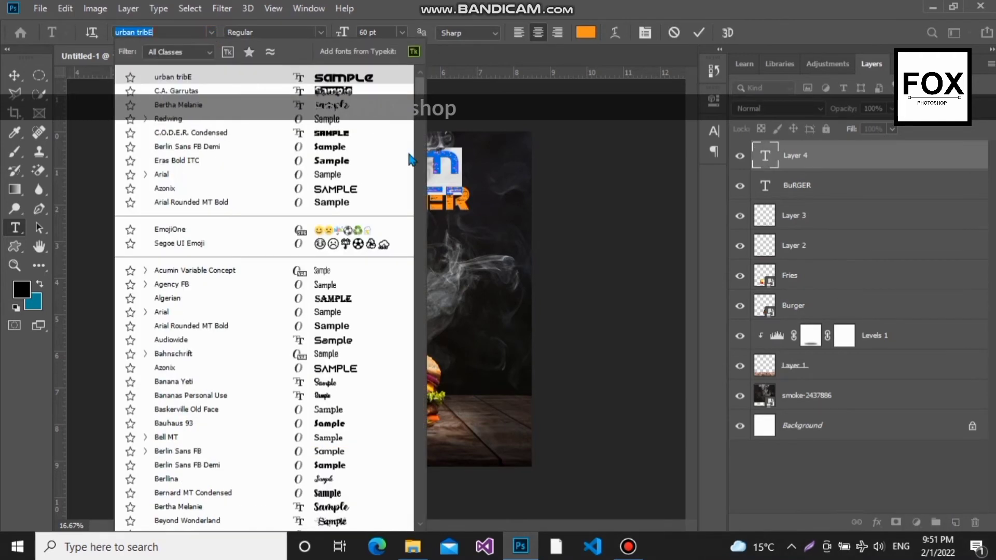
{"action": "left_click", "coordinate": [402, 105]}
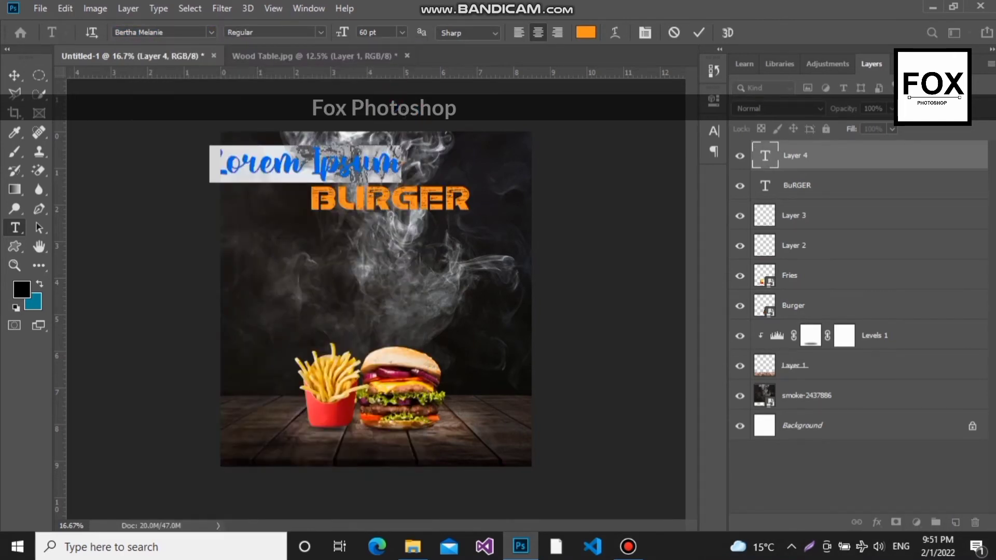
Step: Set the new text's colour to near-white (#fefefe) and replace the placeholder with "Delicious"
{"action": "left_click", "coordinate": [585, 32]}
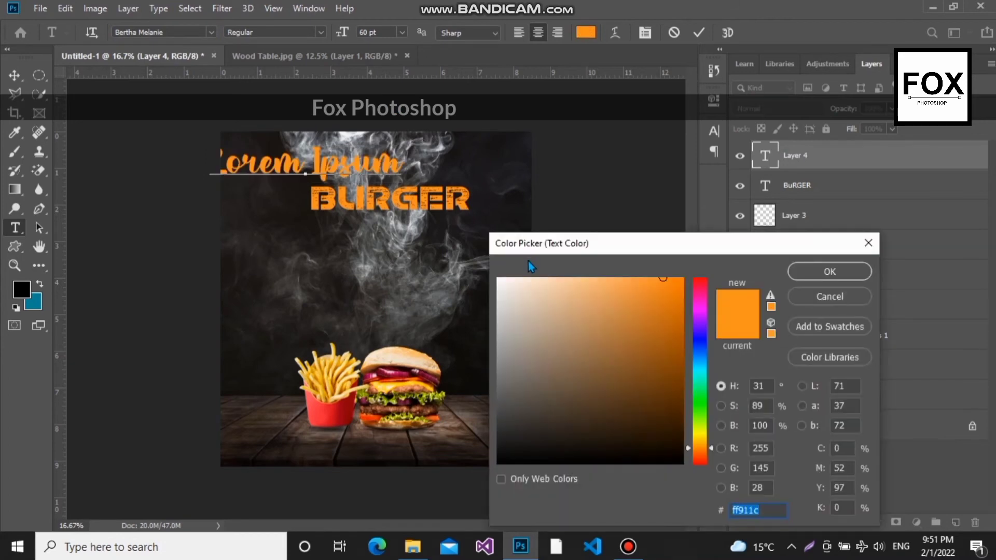
{"action": "left_click", "coordinate": [511, 285]}
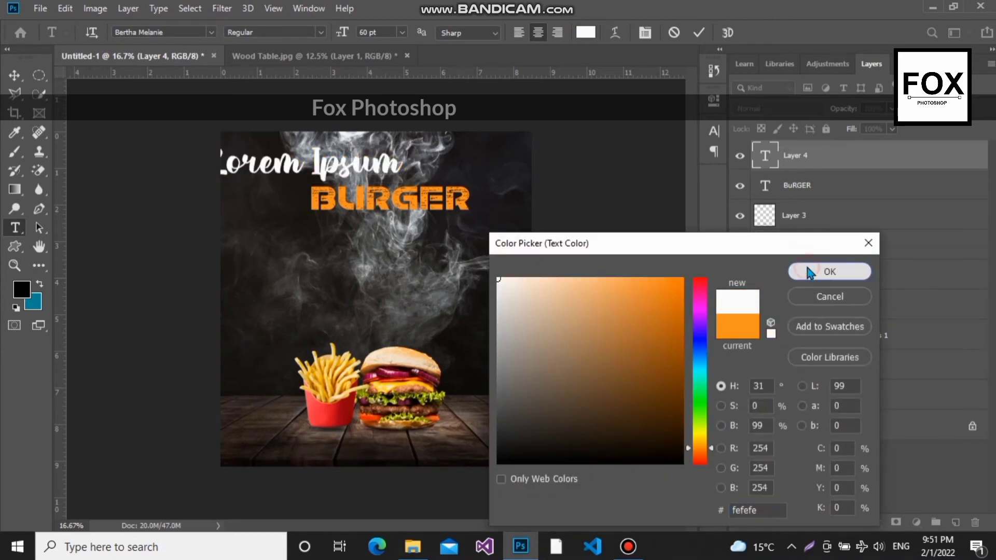
{"action": "left_click", "coordinate": [808, 272]}
{"action": "key", "text": "BackSpace"}
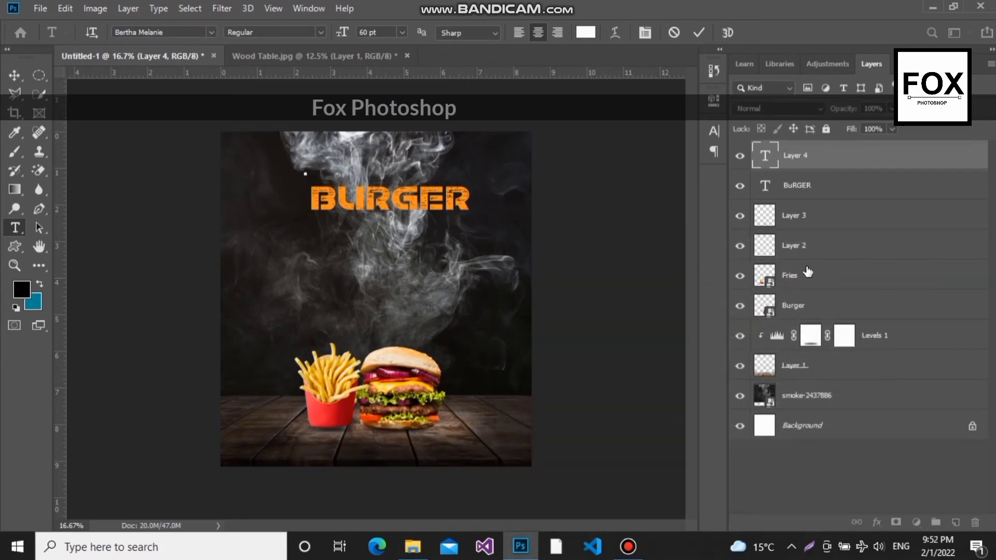
{"action": "type", "text": "Deli"}
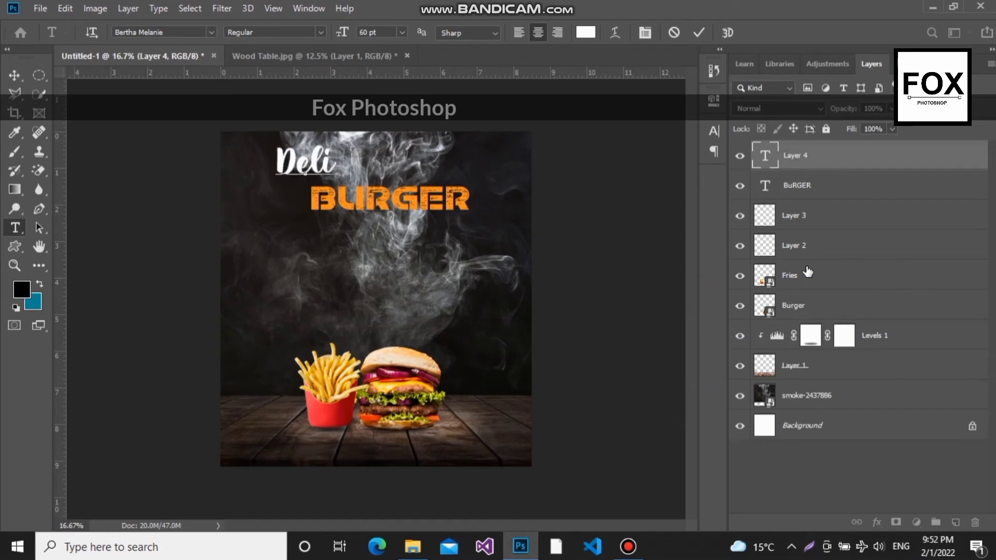
{"action": "type", "text": "c"}
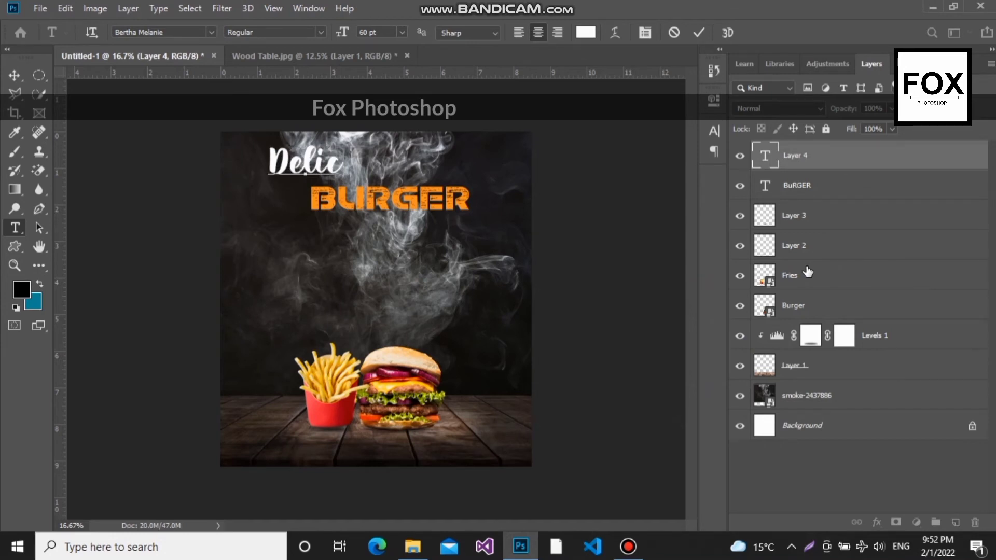
{"action": "type", "text": "ious"}
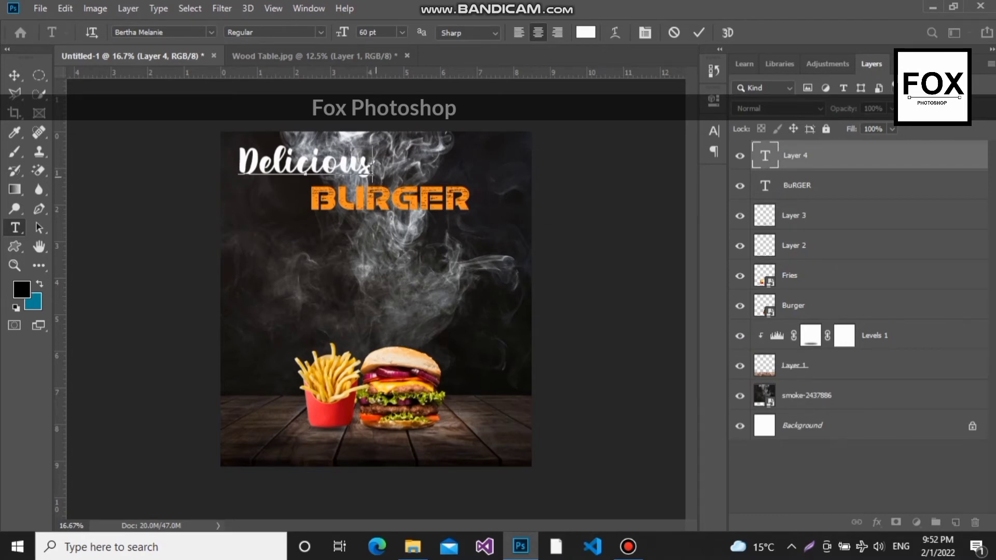
Step: Reduce "Delicious" to 36 pt and move it so it sits right on the upper-left edge of the BURGER headline
{"action": "left_click_drag", "start_coordinate": [374, 167], "coordinate": [226, 160]}
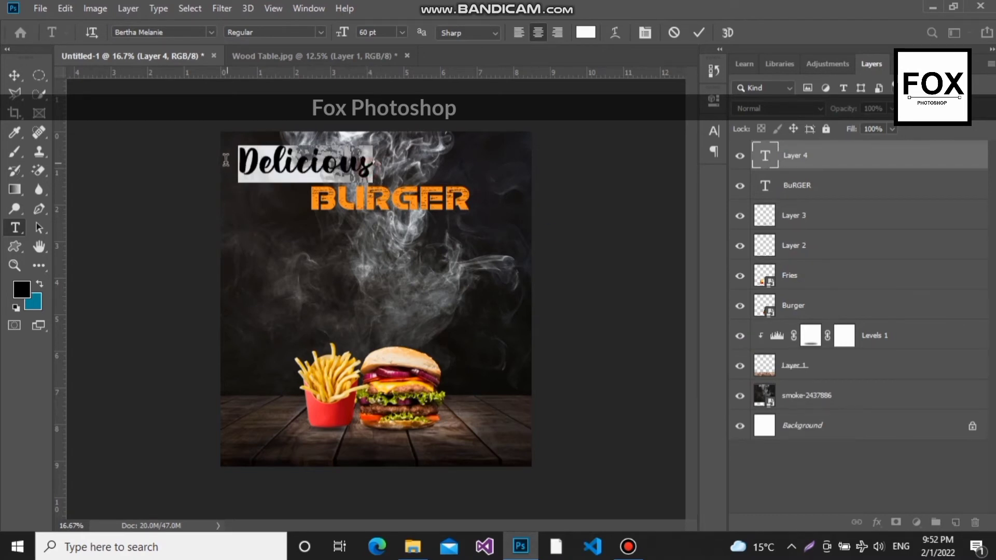
{"action": "left_click", "coordinate": [402, 33]}
{"action": "left_click", "coordinate": [383, 185]}
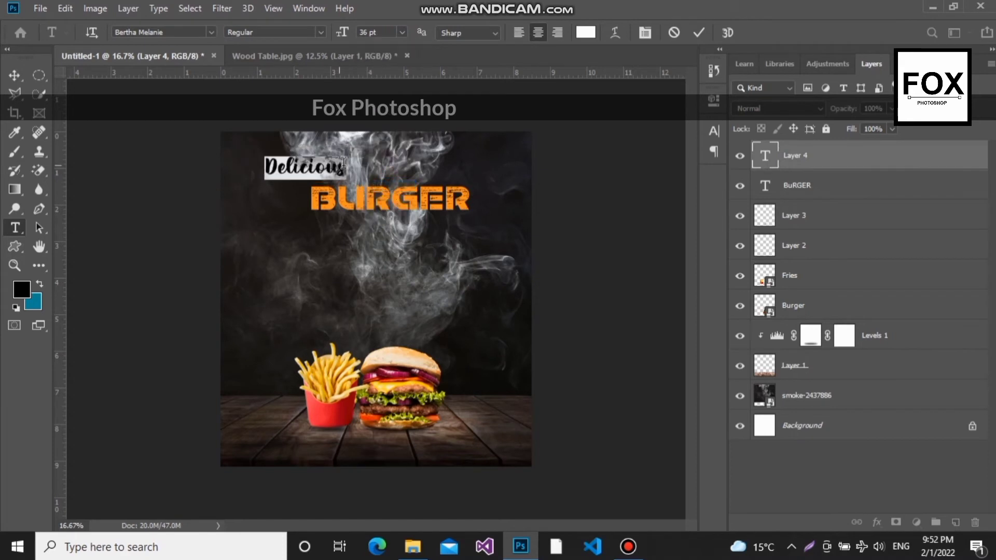
{"action": "left_click_drag", "start_coordinate": [365, 175], "coordinate": [385, 183]}
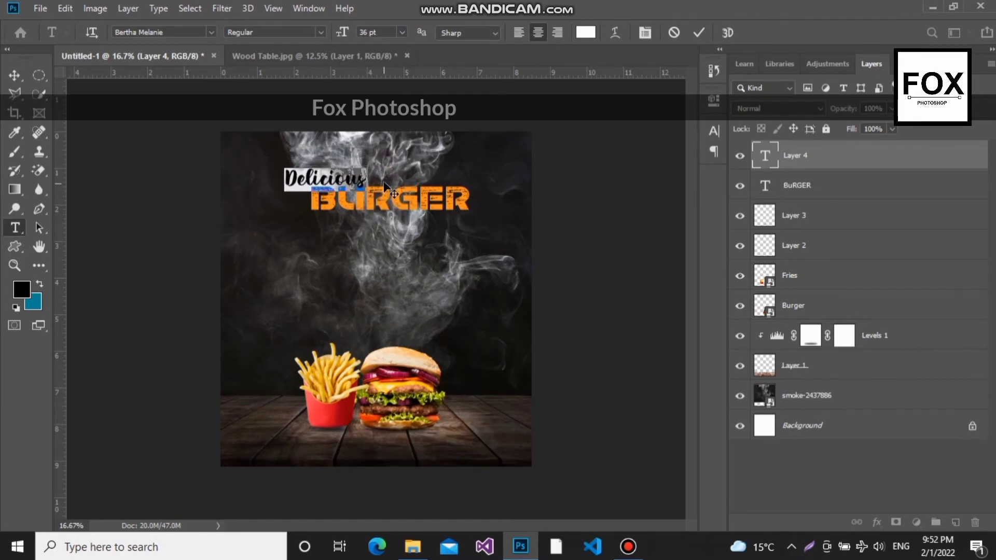
{"action": "left_click", "coordinate": [422, 267]}
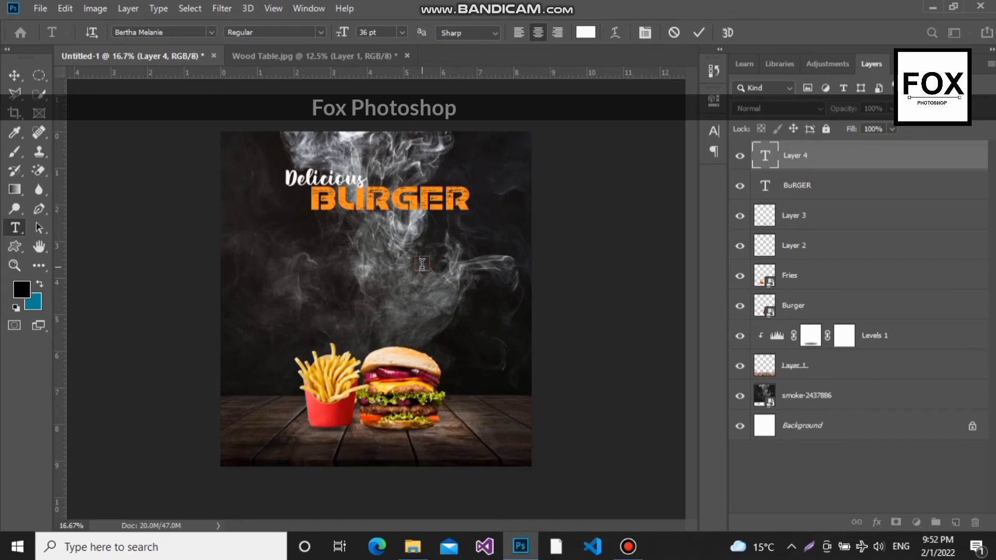
Step: Delete the stray empty text layer and nudge "Delicious" slightly up and to the right above BURGER
{"action": "left_click_drag", "start_coordinate": [422, 265], "coordinate": [412, 247]}
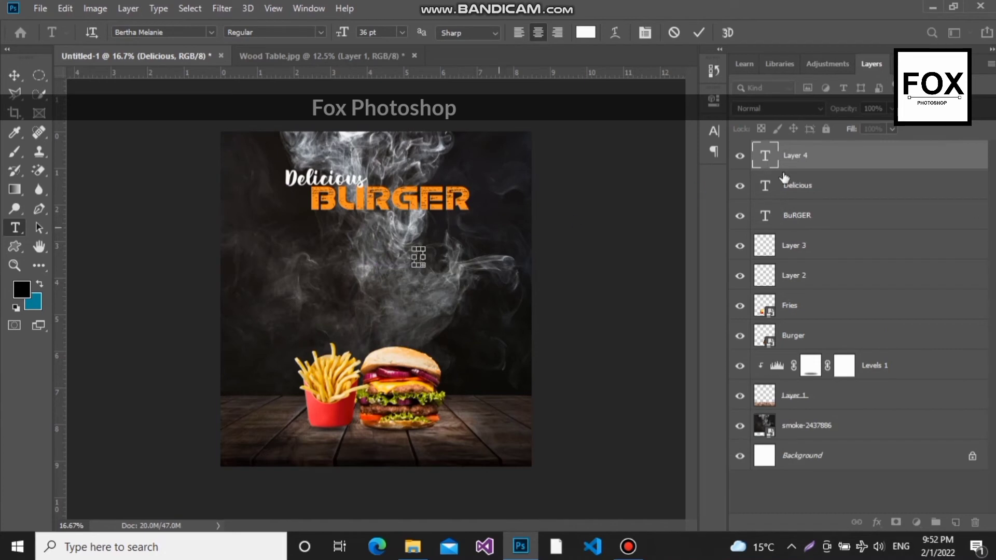
{"action": "left_click_drag", "start_coordinate": [854, 150], "coordinate": [975, 523]}
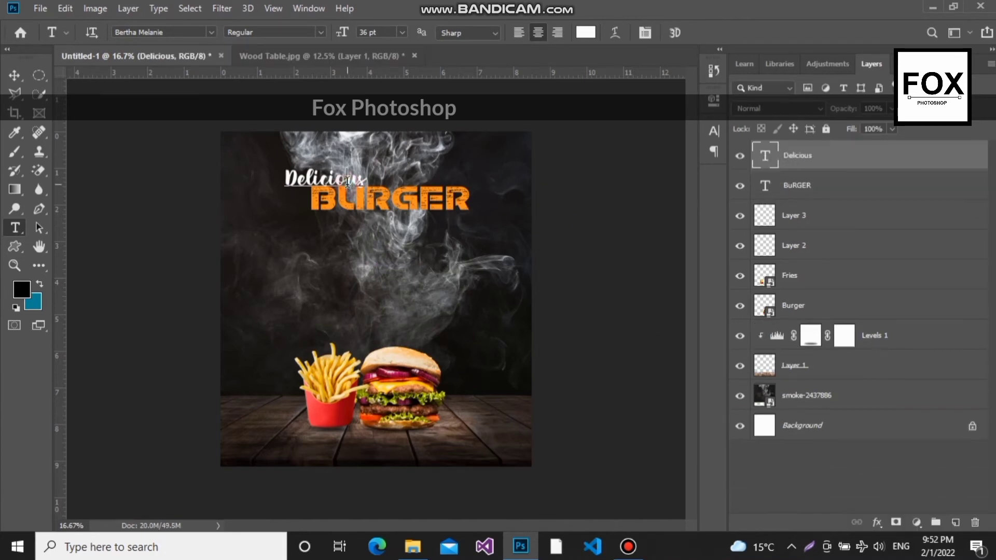
{"action": "left_click_drag", "start_coordinate": [363, 174], "coordinate": [368, 171]}
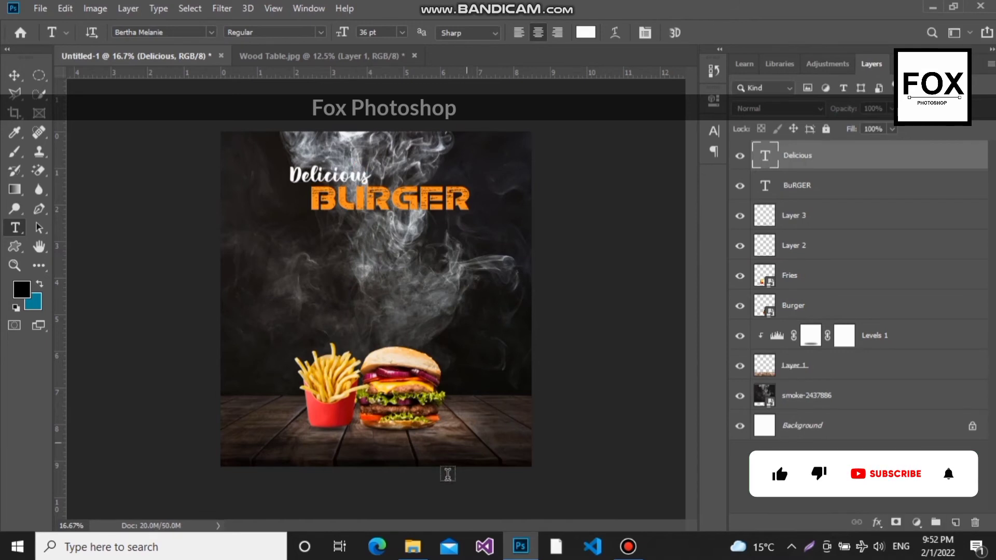
Step: Place the halal certification logo from New folder, scaled to about 40%, in the image's upper-right corner
{"action": "left_click", "coordinate": [421, 540]}
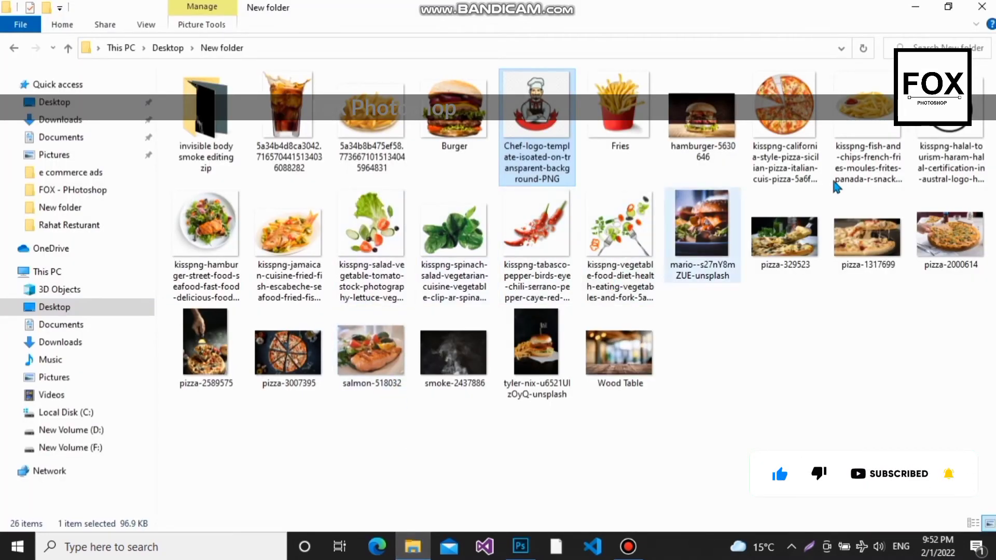
{"action": "left_click_drag", "start_coordinate": [949, 156], "coordinate": [491, 264]}
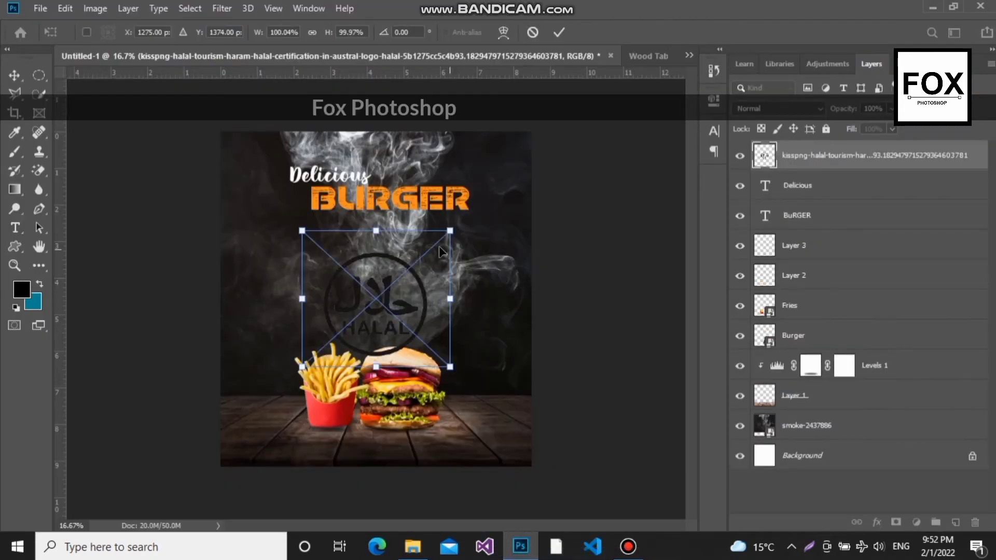
{"action": "left_click_drag", "start_coordinate": [450, 232], "coordinate": [381, 288]}
{"action": "left_click_drag", "start_coordinate": [342, 337], "coordinate": [384, 298]}
{"action": "left_click_drag", "start_coordinate": [477, 215], "coordinate": [502, 161]}
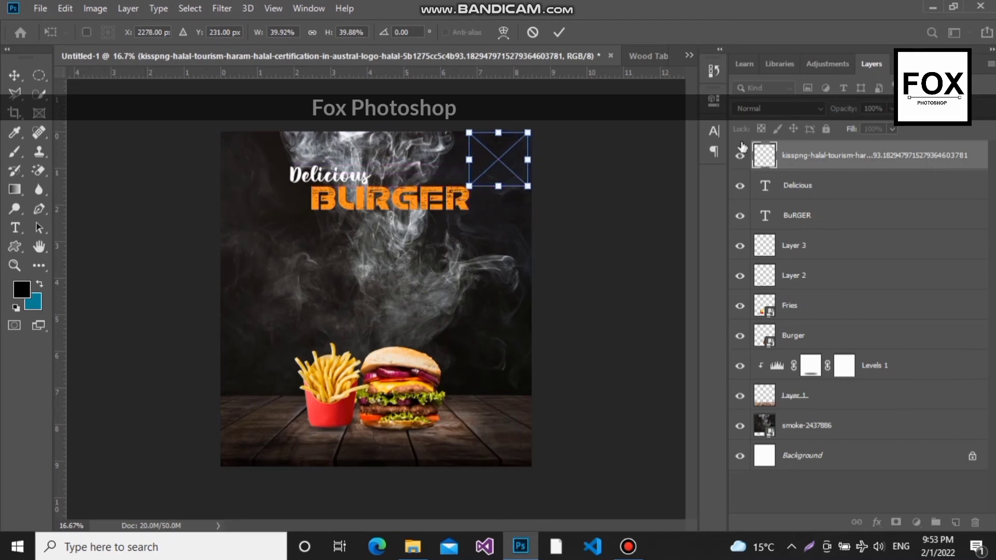
{"action": "left_click", "coordinate": [952, 166]}
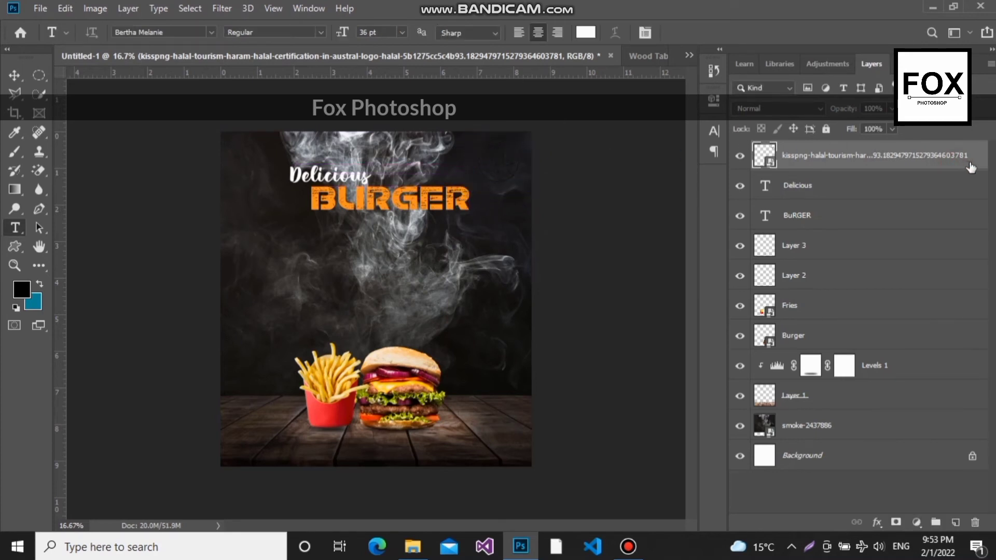
Step: Apply a white (#ffffff) Color Overlay at 100% opacity to the halal logo layer
{"action": "double_click", "coordinate": [970, 166]}
{"action": "left_click", "coordinate": [981, 168]}
{"action": "double_click", "coordinate": [981, 168]}
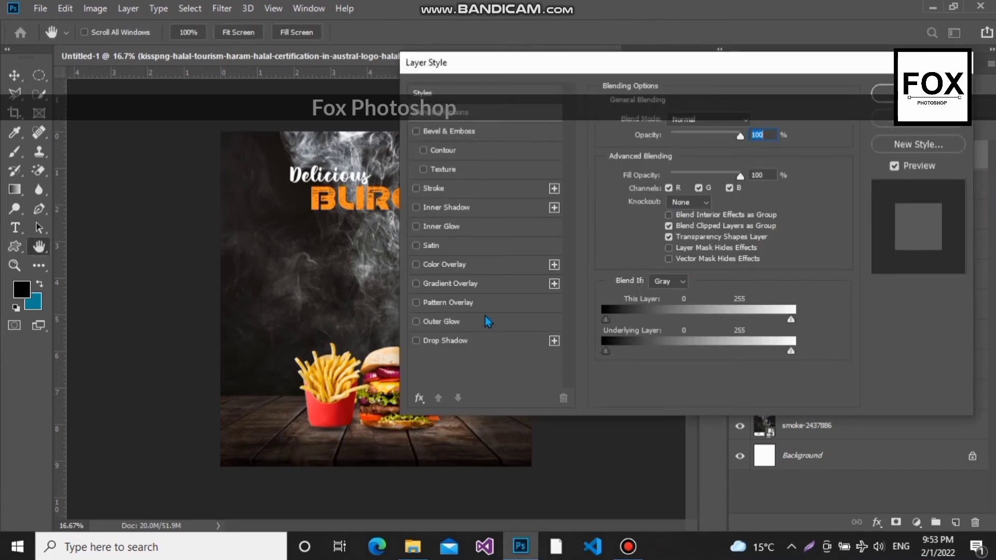
{"action": "left_click", "coordinate": [451, 264]}
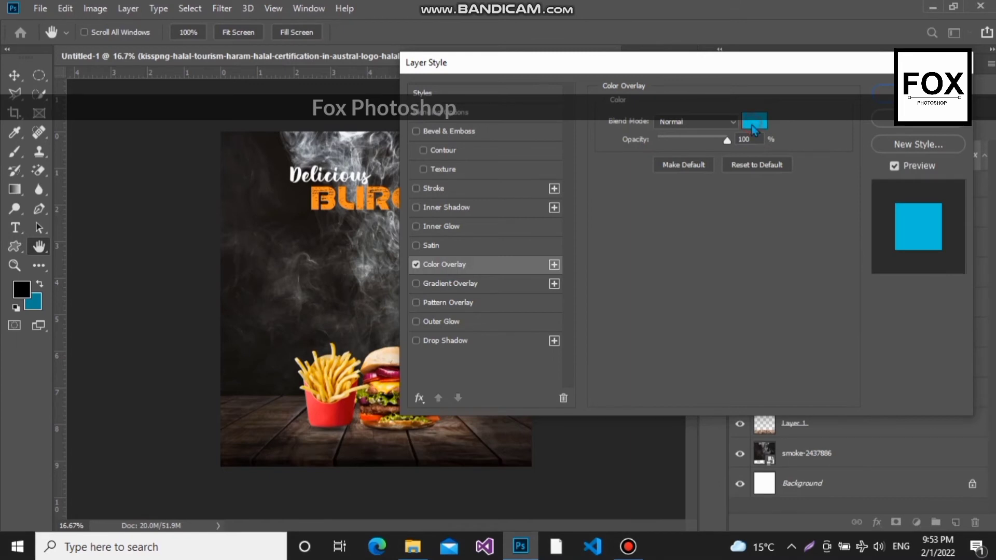
{"action": "left_click", "coordinate": [754, 122]}
{"action": "type", "text": "ffffff"}
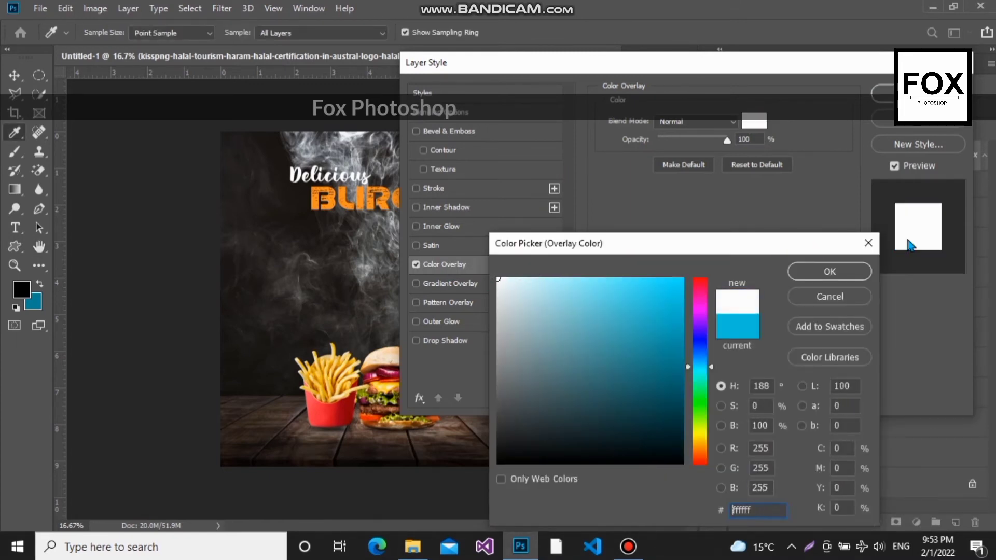
{"action": "left_click", "coordinate": [858, 270]}
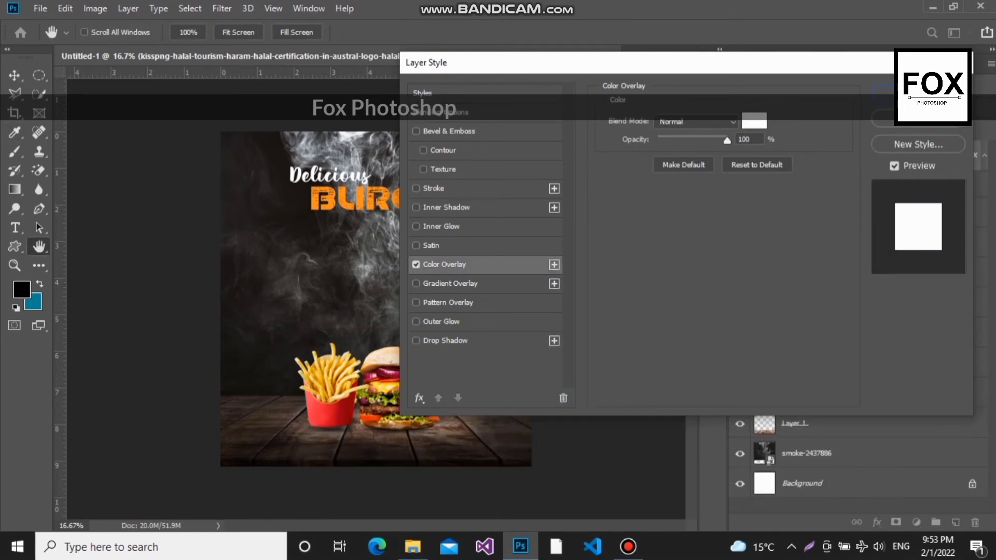
{"action": "key", "text": "Return"}
{"action": "key", "text": "t"}
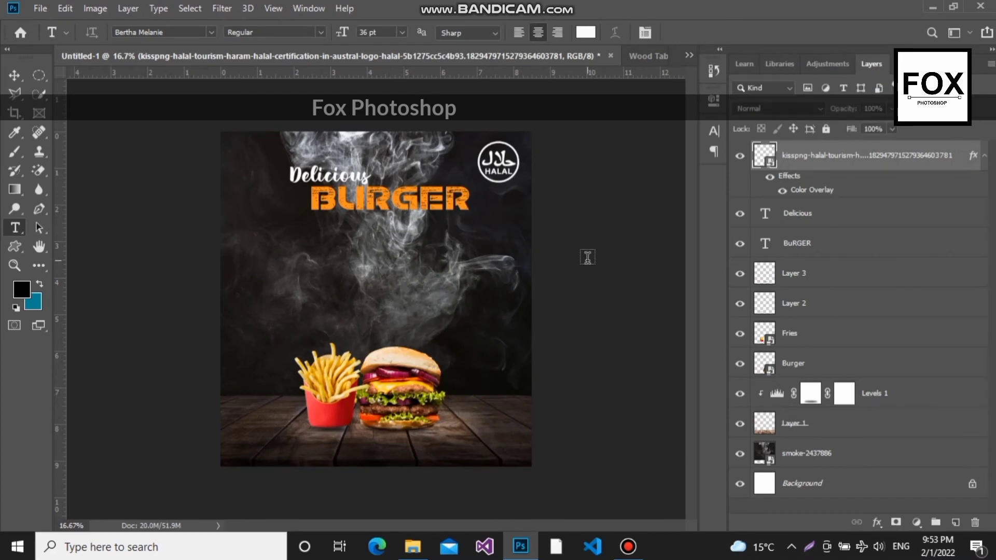
Step: Place the yellow Special Offer note from the Backgrounds folder, scaled to about 5.93%, beneath the left end of the BURGER headline
{"action": "left_click", "coordinate": [412, 546]}
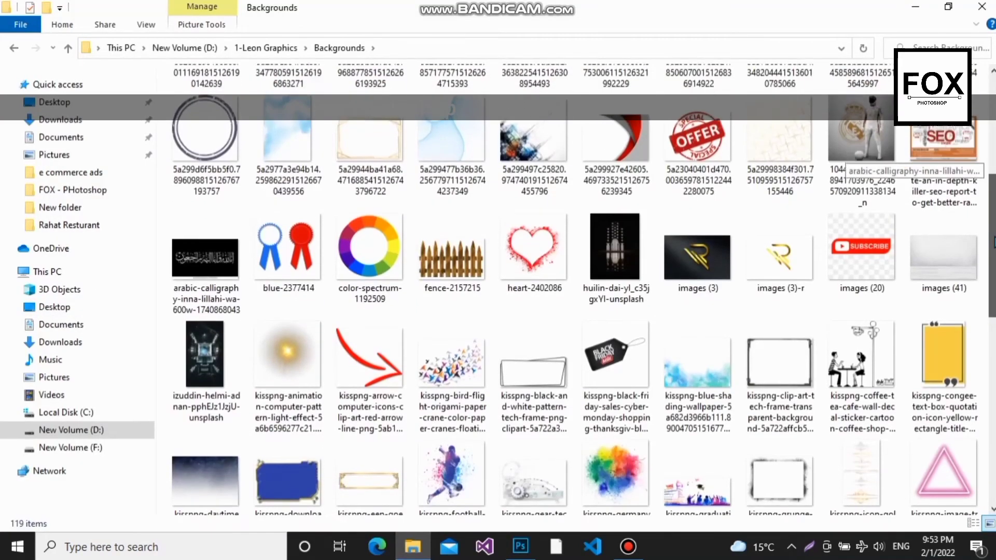
{"action": "scroll", "coordinate": [882, 161], "scroll_direction": "down", "scroll_amount": 5}
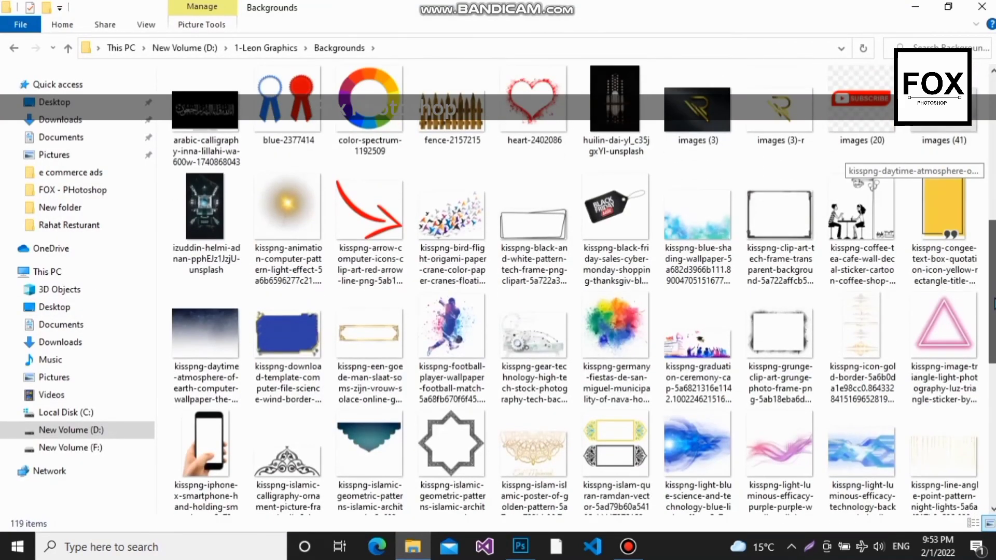
{"action": "scroll", "coordinate": [843, 158], "scroll_direction": "down", "scroll_amount": 4}
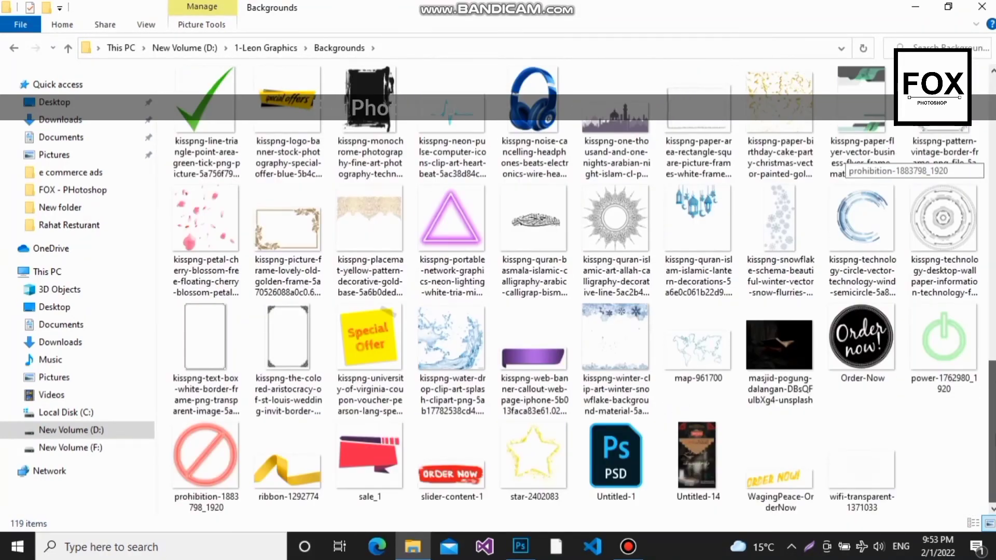
{"action": "left_click_drag", "start_coordinate": [370, 343], "coordinate": [313, 205]}
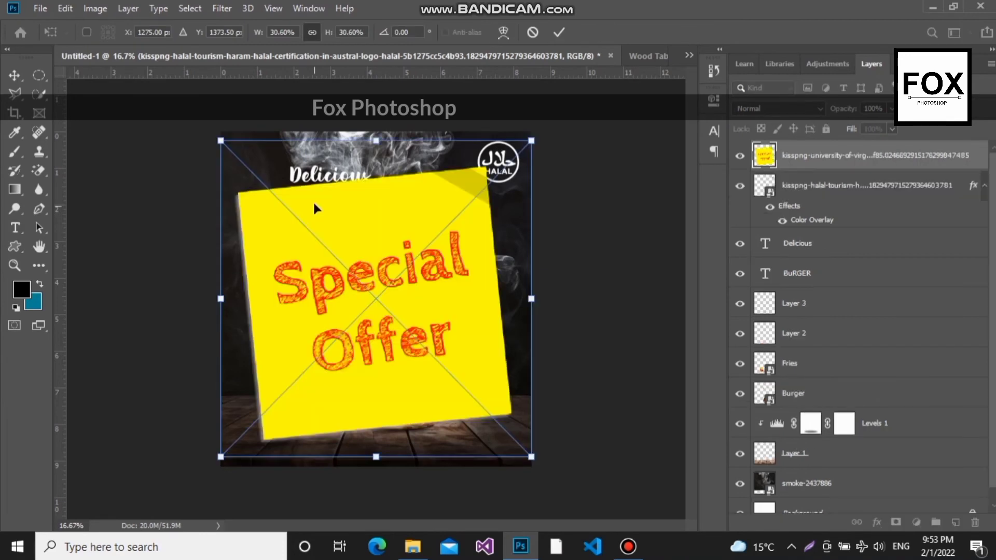
{"action": "left_click_drag", "start_coordinate": [531, 141], "coordinate": [306, 360]}
{"action": "left_click_drag", "start_coordinate": [263, 425], "coordinate": [285, 250]}
{"action": "left_click_drag", "start_coordinate": [330, 187], "coordinate": [315, 220]}
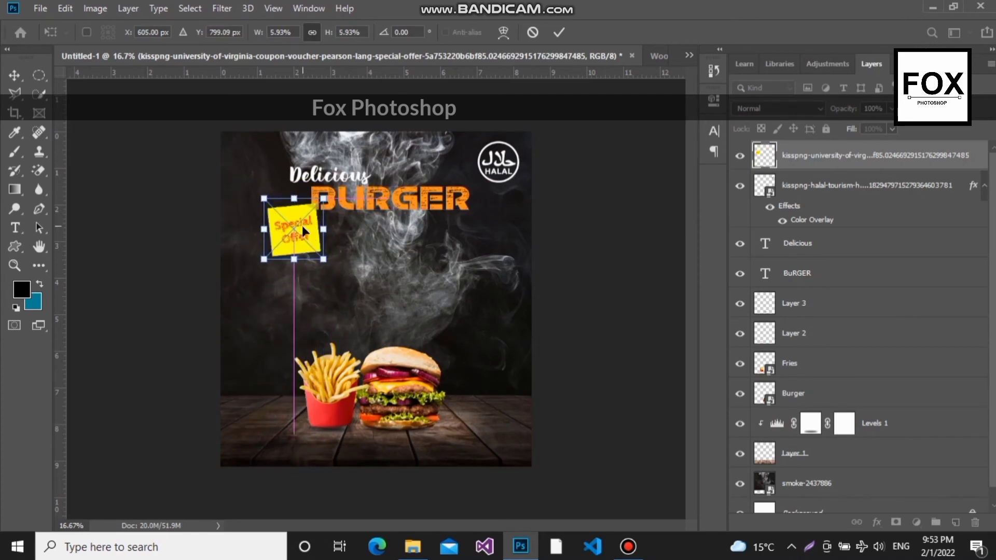
{"action": "key", "text": "t"}
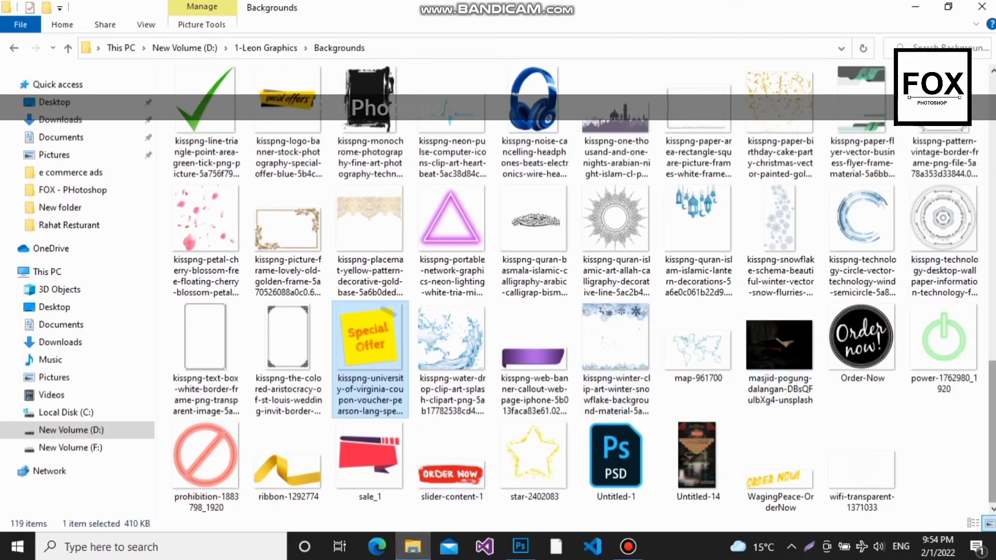
Step: Place the colourful string-lights image from the Backgrounds folder into the burger advert document
{"action": "scroll", "coordinate": [843, 394], "scroll_direction": "up", "scroll_amount": 6}
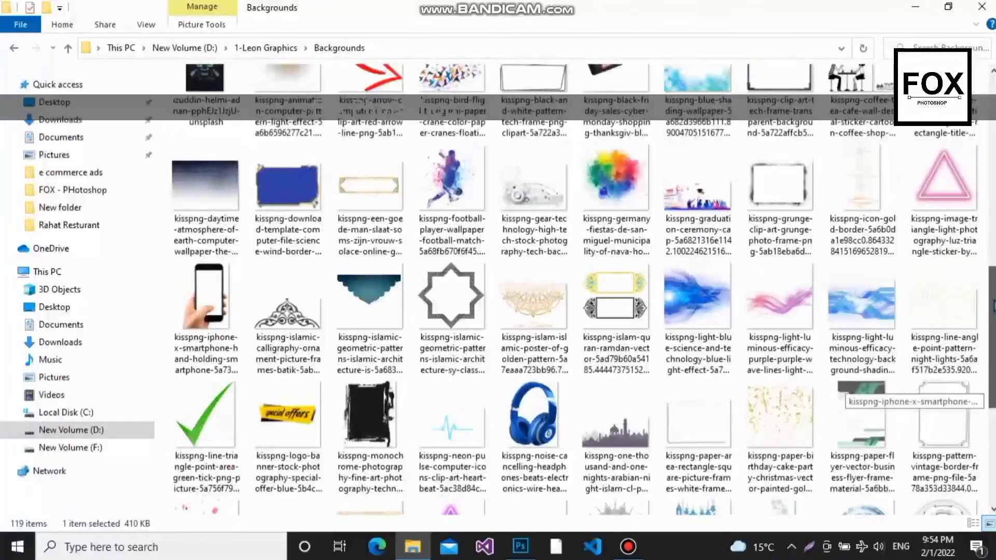
{"action": "scroll", "coordinate": [844, 394], "scroll_direction": "up", "scroll_amount": 4}
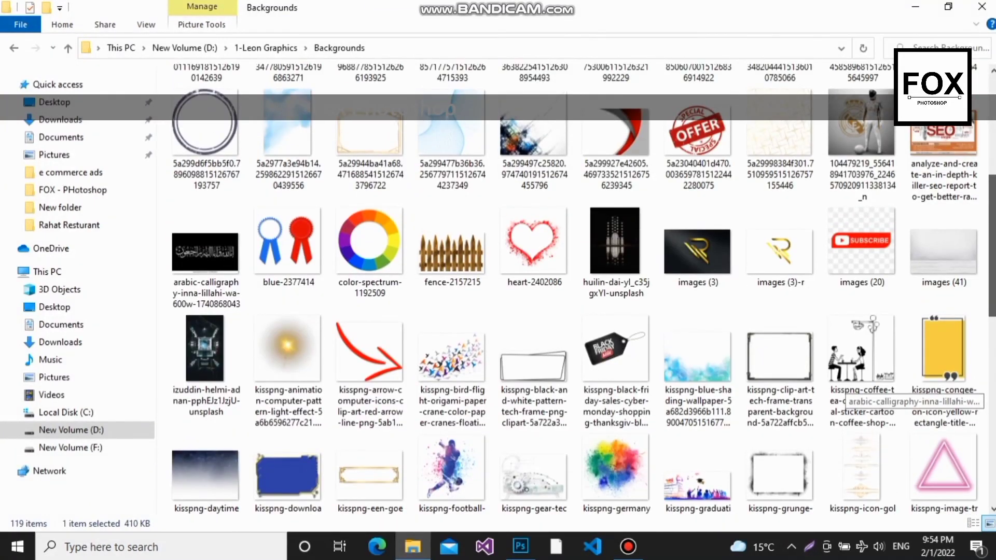
{"action": "scroll", "coordinate": [843, 395], "scroll_direction": "up", "scroll_amount": 5}
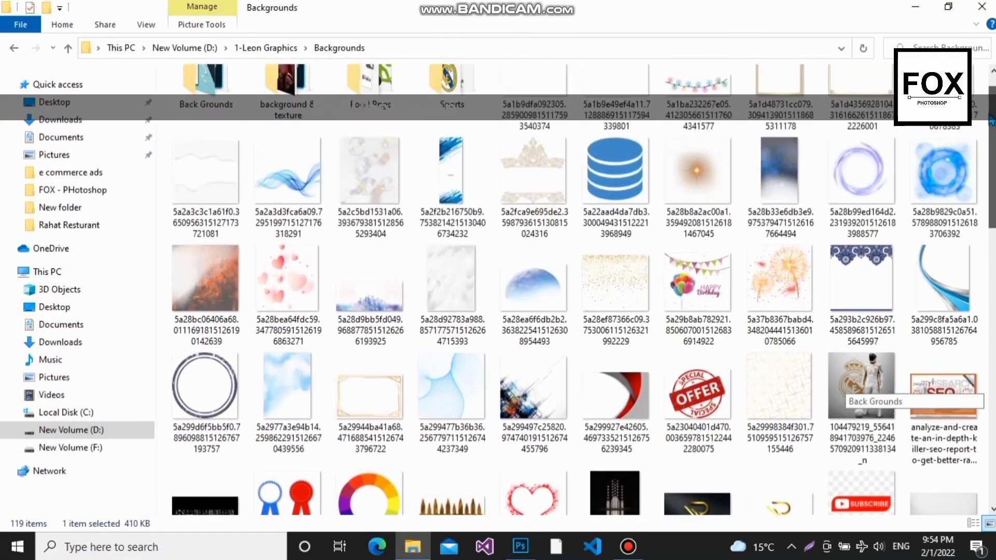
{"action": "scroll", "coordinate": [843, 395], "scroll_direction": "up", "scroll_amount": 2}
{"action": "left_click", "coordinate": [694, 127]}
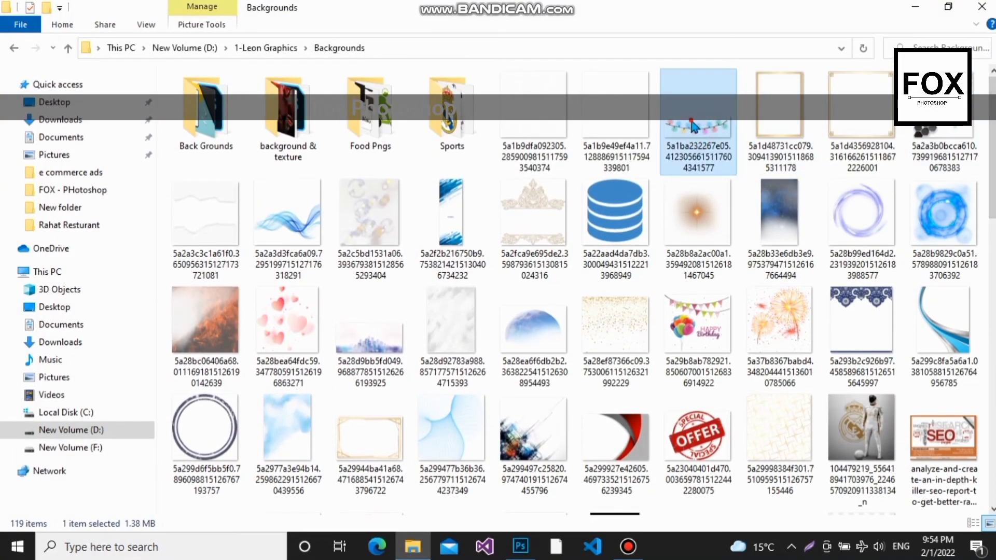
{"action": "left_click_drag", "start_coordinate": [694, 127], "coordinate": [274, 227]}
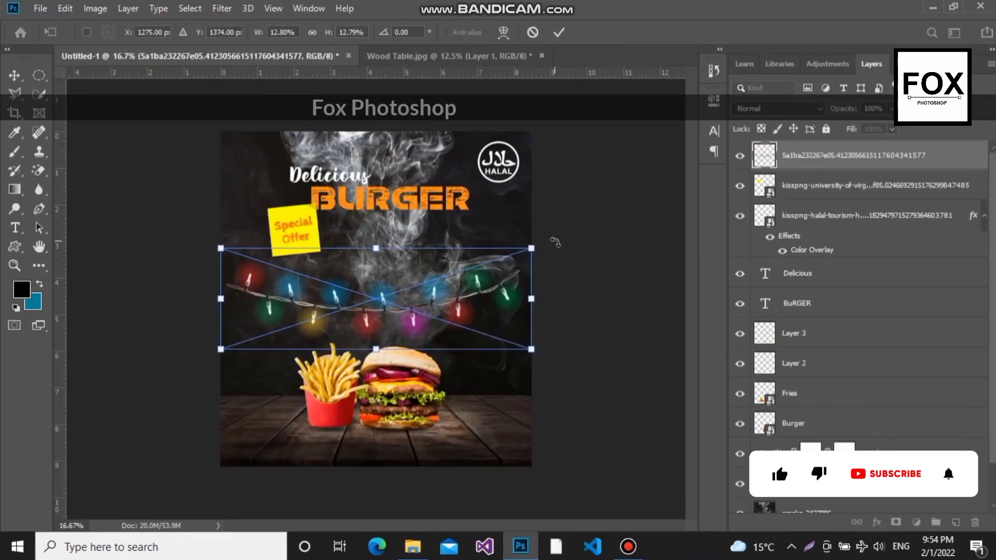
Step: Scale the string lights to about 7.49%, rotate them to about -55.64° and set them diagonally across the image's upper-left corner
{"action": "left_click_drag", "start_coordinate": [537, 249], "coordinate": [353, 179]}
{"action": "left_click_drag", "start_coordinate": [321, 230], "coordinate": [216, 116]}
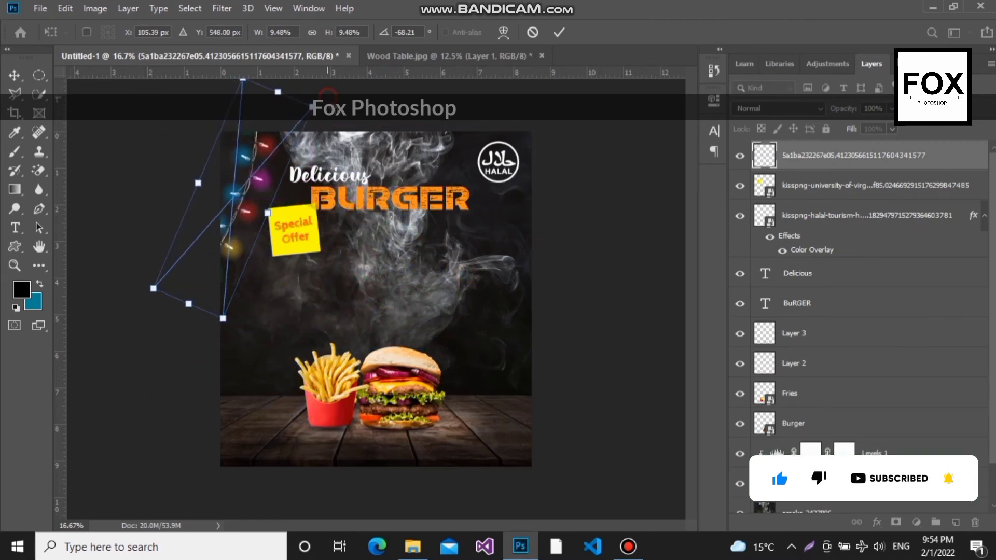
{"action": "left_click_drag", "start_coordinate": [328, 97], "coordinate": [270, 179]}
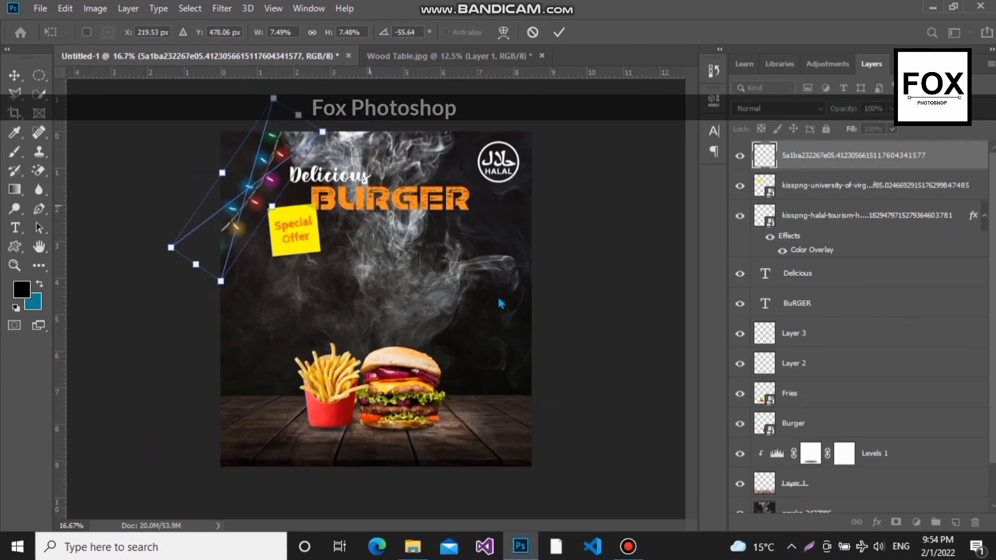
Step: Add a new layer and start a horizontal text line in Redwing Light at 18 pt on the table below the burger
{"action": "key", "text": "t"}
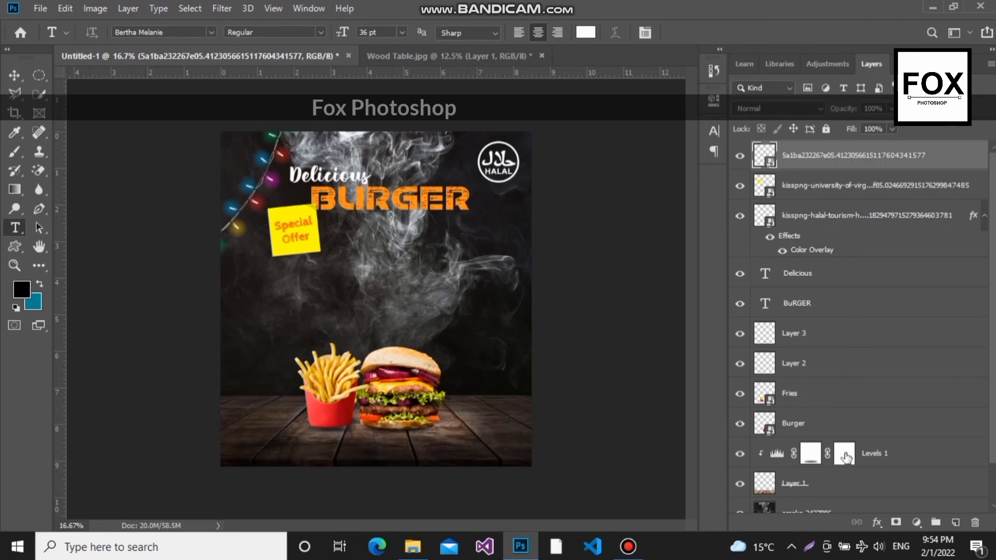
{"action": "left_click", "coordinate": [955, 522]}
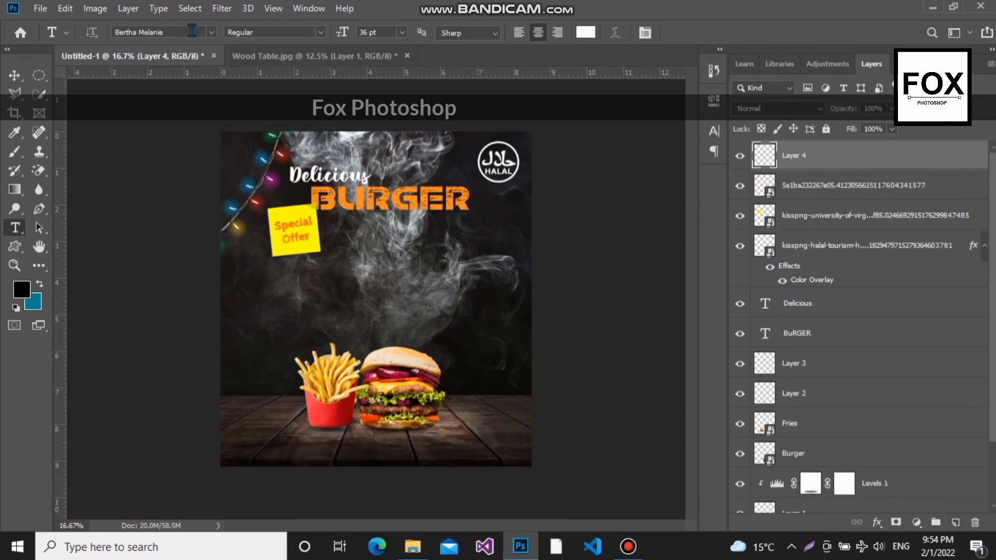
{"action": "left_click", "coordinate": [210, 33]}
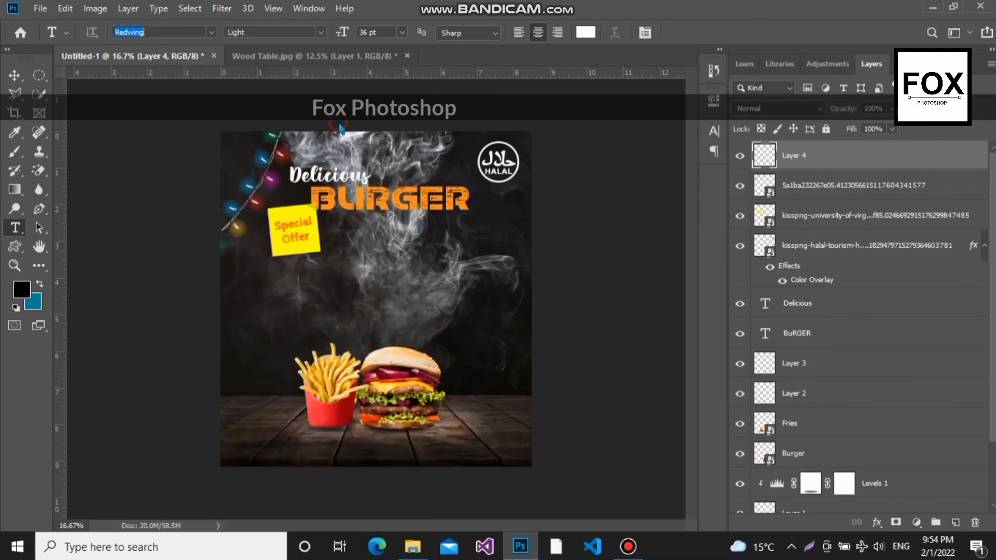
{"action": "left_click", "coordinate": [341, 127]}
{"action": "left_click", "coordinate": [435, 446]}
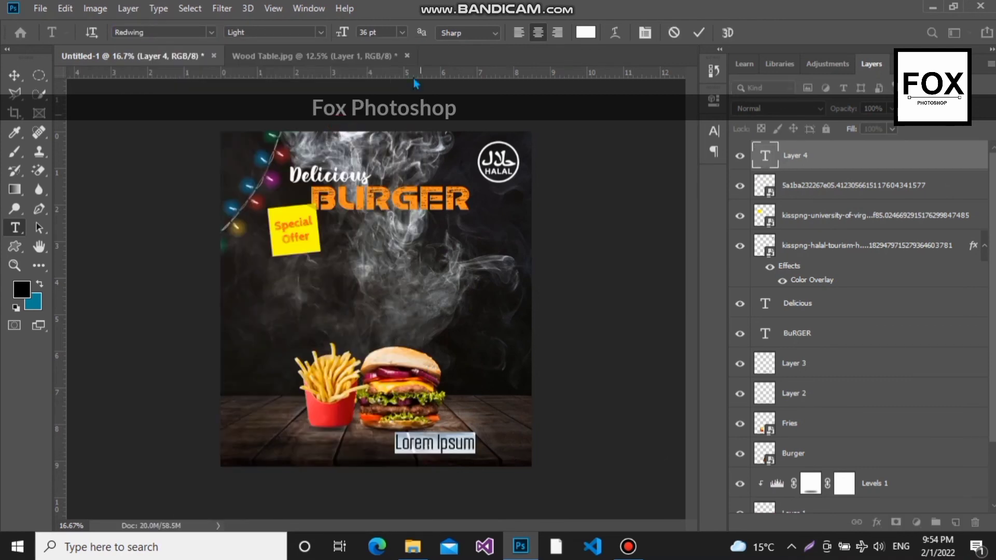
{"action": "left_click", "coordinate": [402, 32]}
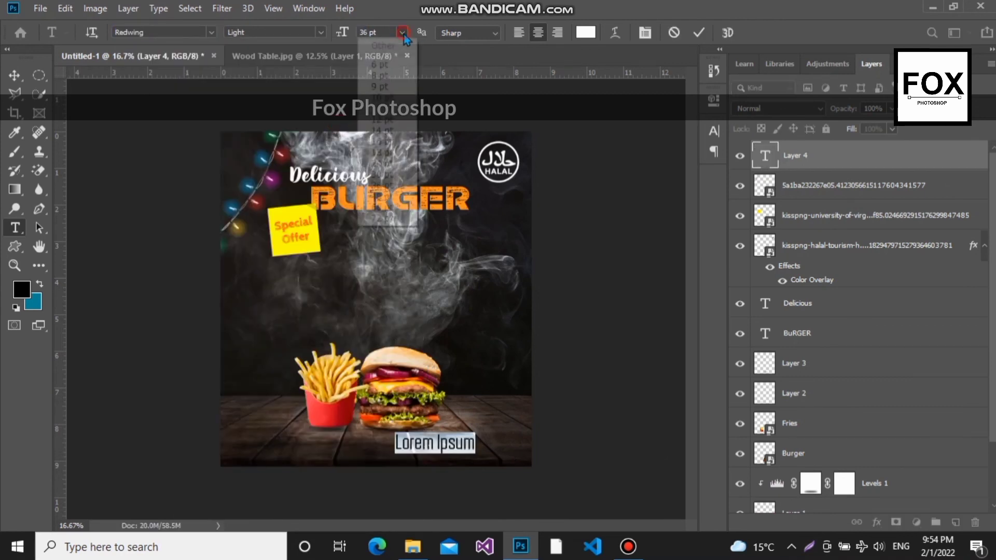
{"action": "left_click", "coordinate": [394, 152]}
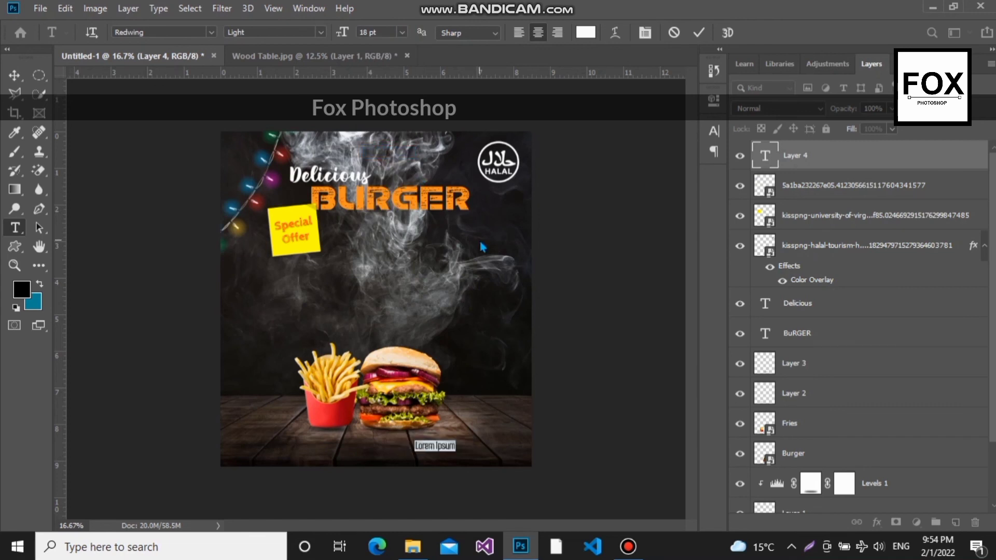
Step: Replace the sample text with an all-zero placeholder phone number grouped 4-8-2 and move it to the image's lower-right corner
{"action": "key", "text": "BackSpace"}
{"action": "type", "text": "0000-00000000-00"}
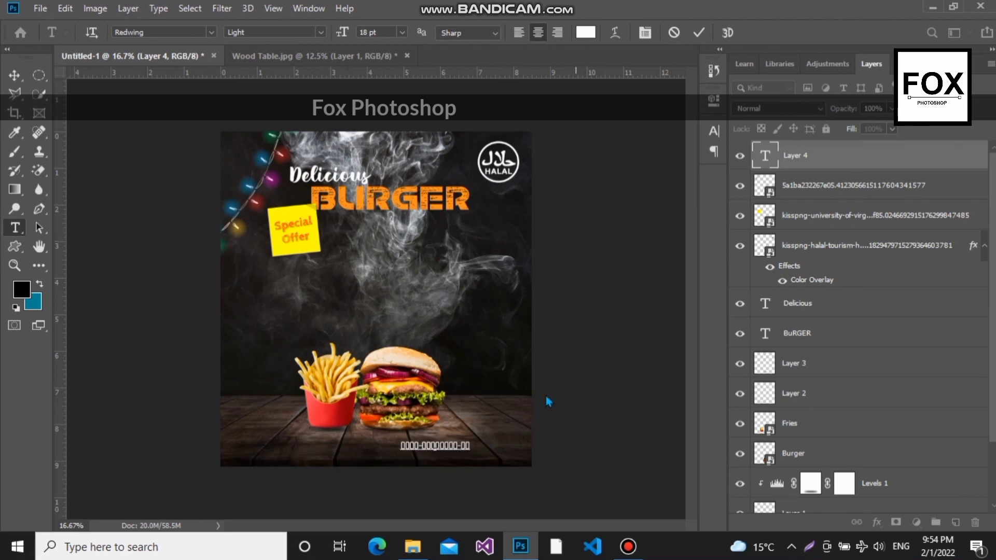
{"action": "left_click_drag", "start_coordinate": [501, 445], "coordinate": [548, 440]}
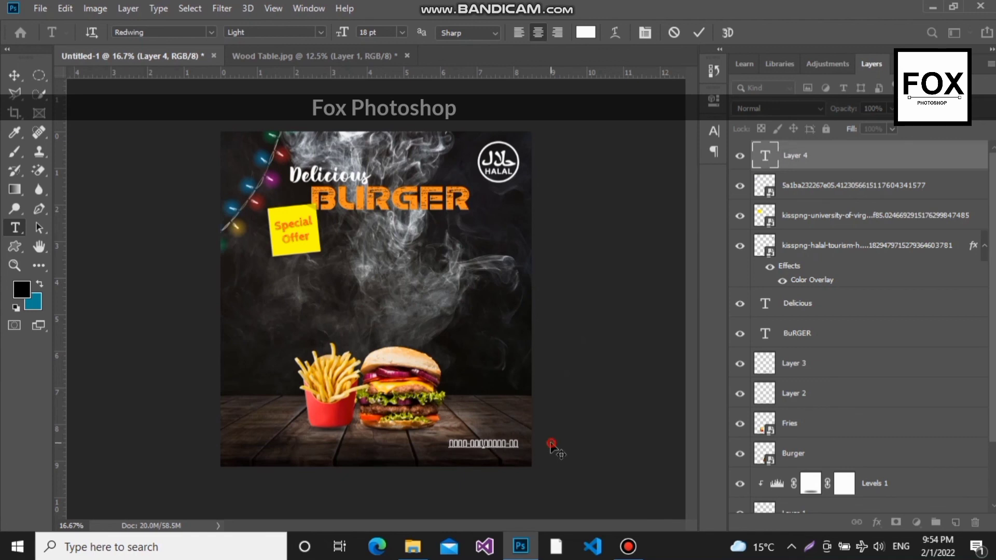
{"action": "left_click", "coordinate": [636, 502]}
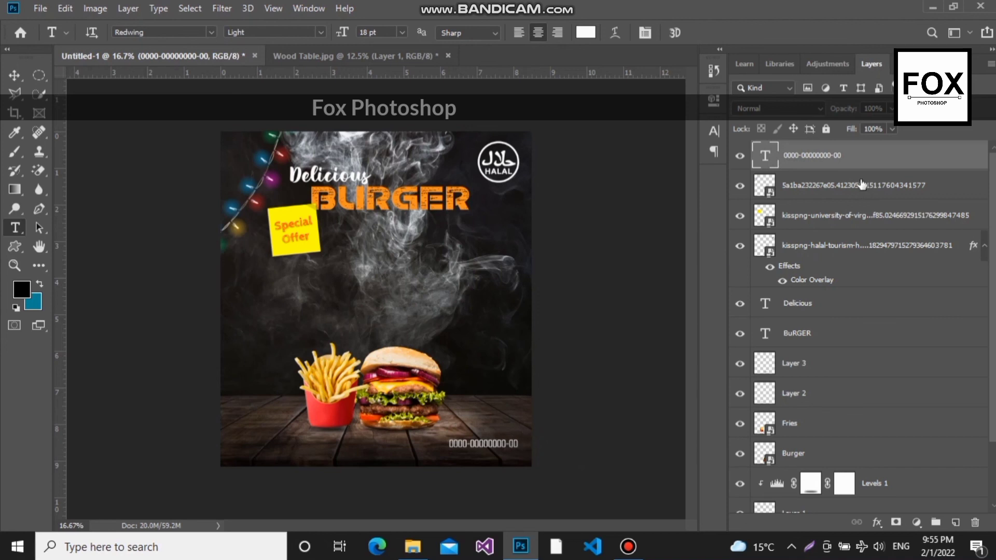
Step: Duplicate the phone number text layer and place the copy directly beneath the original
{"action": "key", "text": "ctrl+j"}
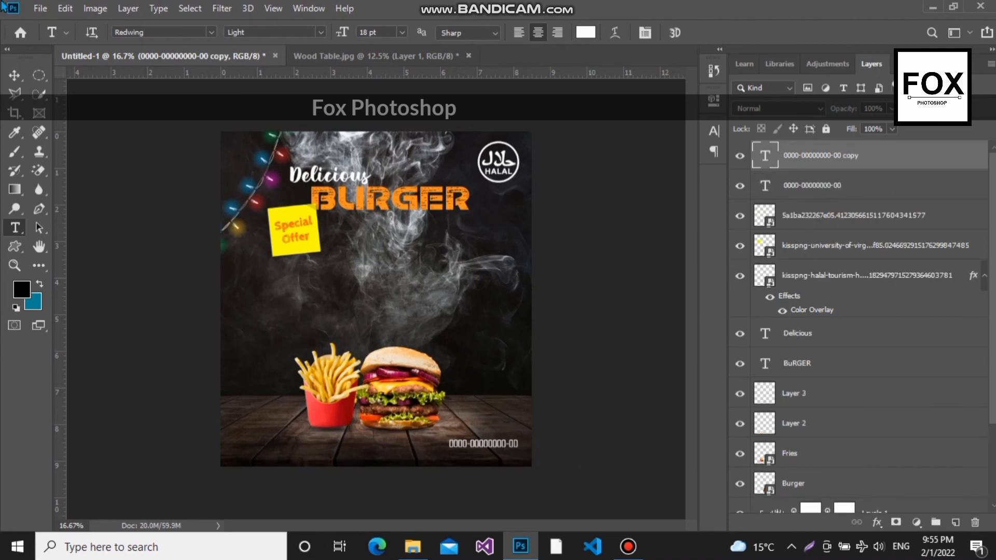
{"action": "left_click", "coordinate": [14, 76]}
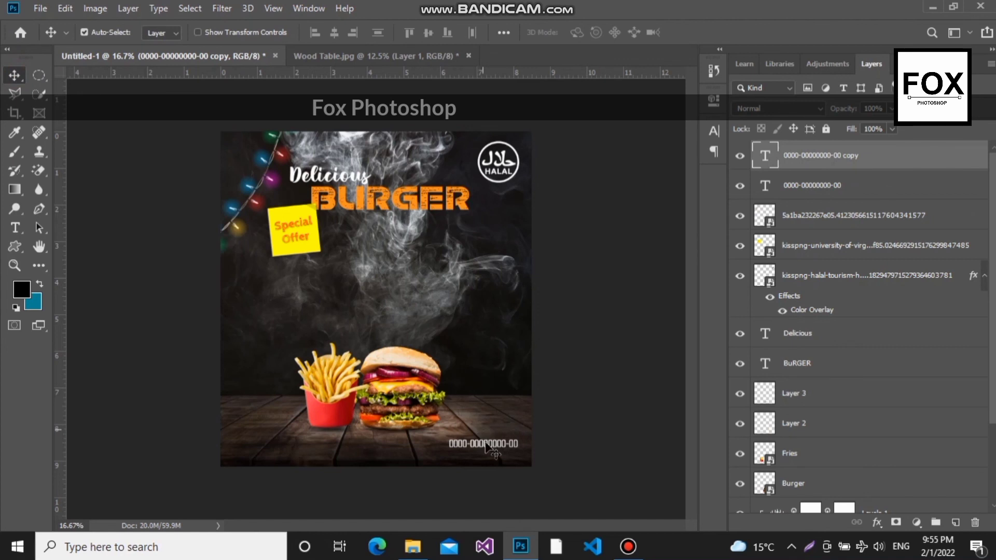
{"action": "left_click_drag", "start_coordinate": [488, 446], "coordinate": [488, 459]}
Step: Start a new Redwing Light 18 pt text line in the image's lower-left corner
{"action": "left_click", "coordinate": [251, 402]}
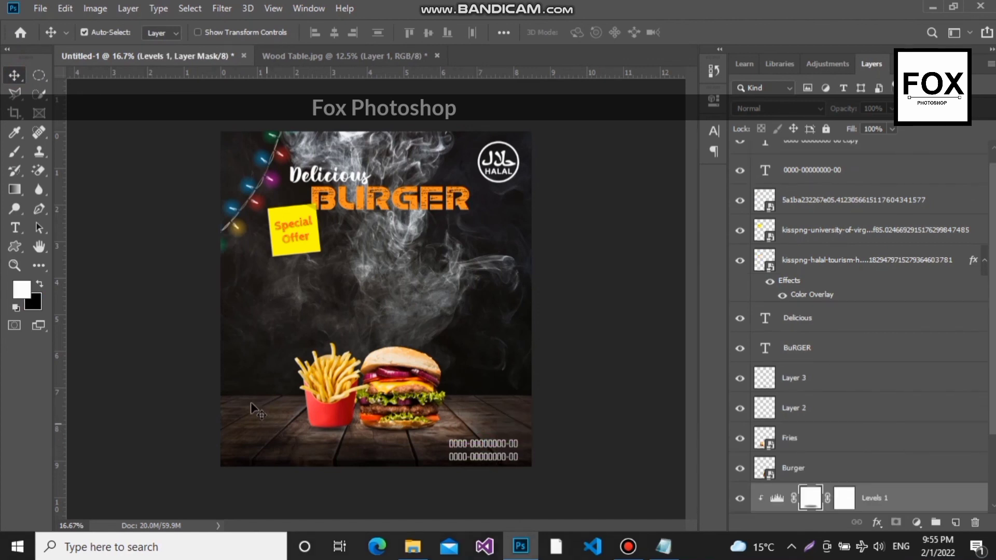
{"action": "left_click", "coordinate": [15, 227]}
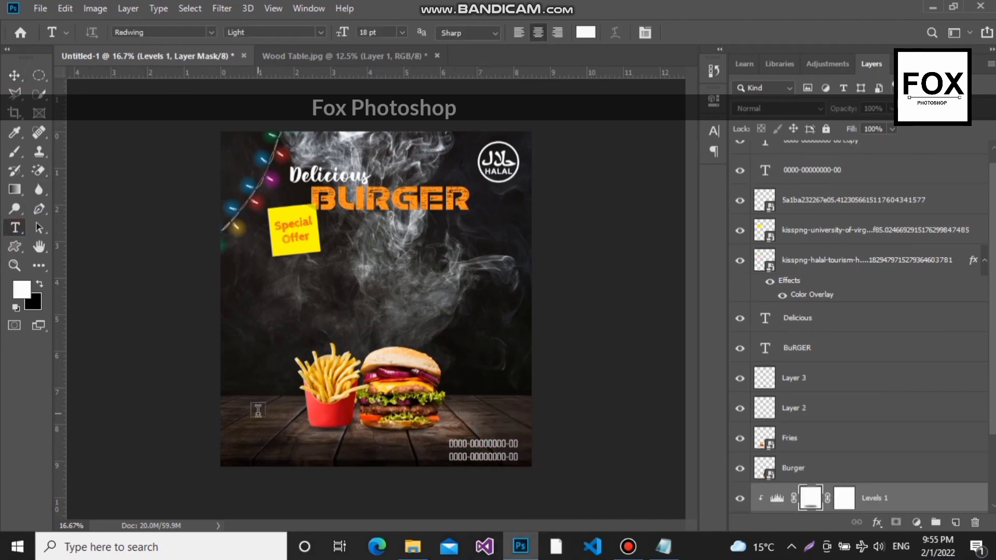
{"action": "left_click", "coordinate": [232, 446]}
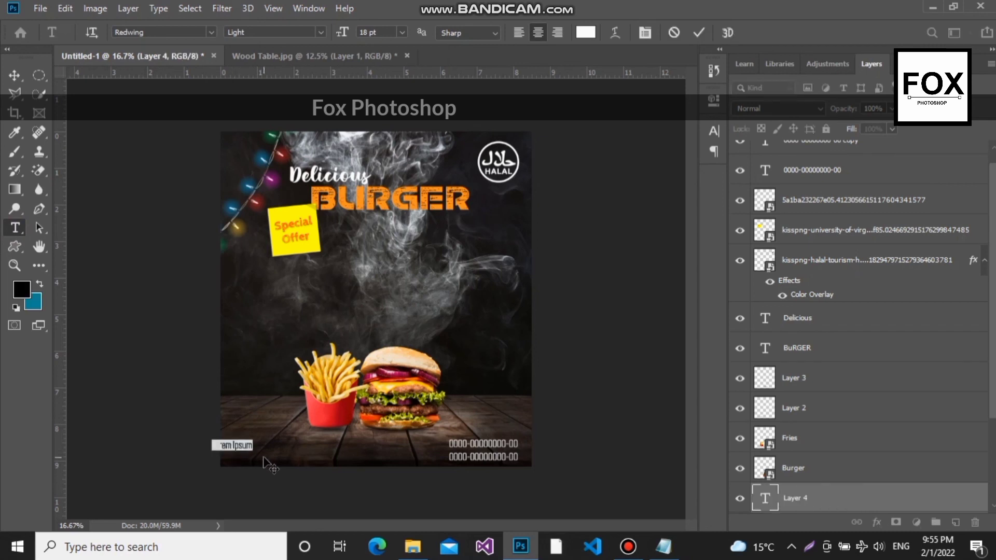